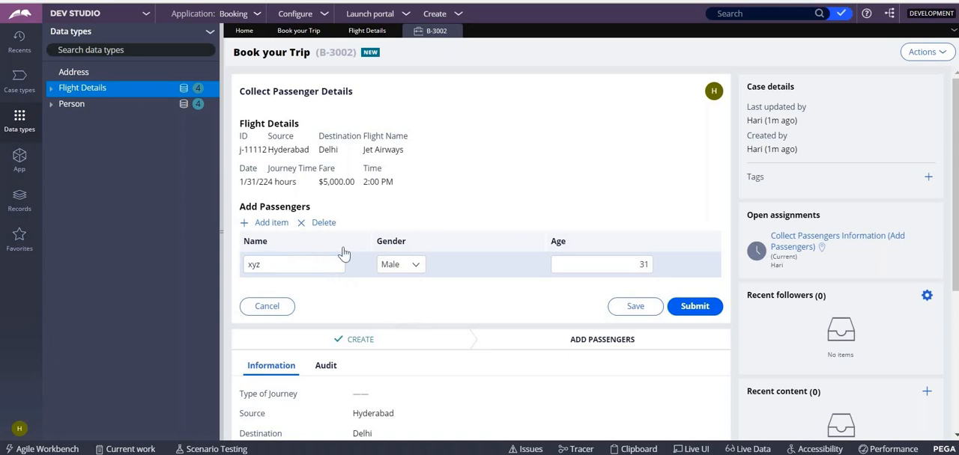
# - Create a new Book your Trip case with 5 travellers and a from date of 1/31/2022
pyautogui.click(462, 15)
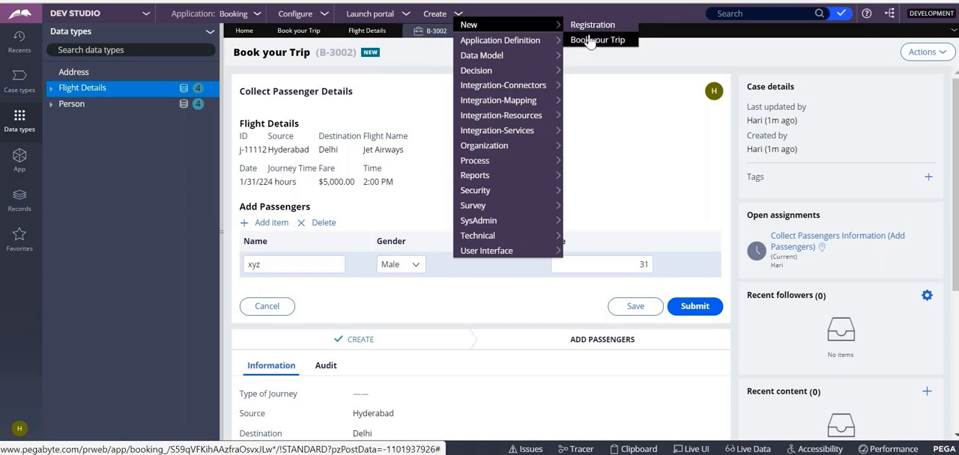
pyautogui.click(596, 40)
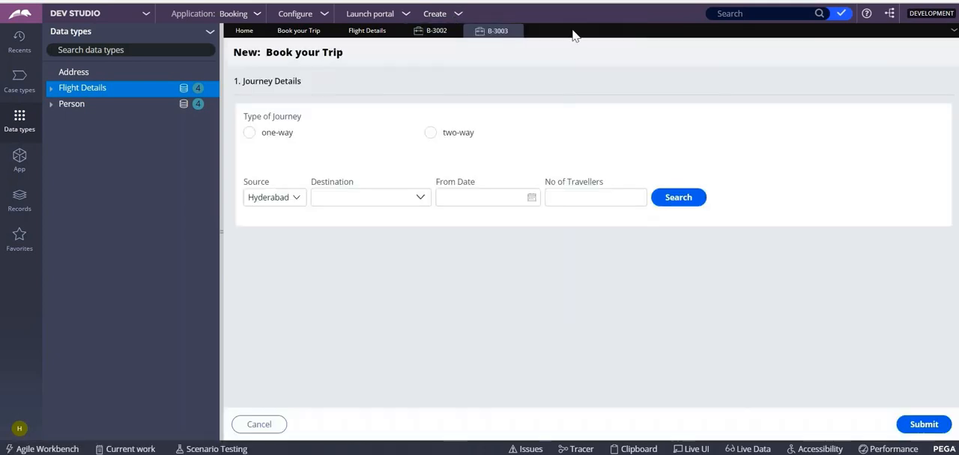
pyautogui.write('34')
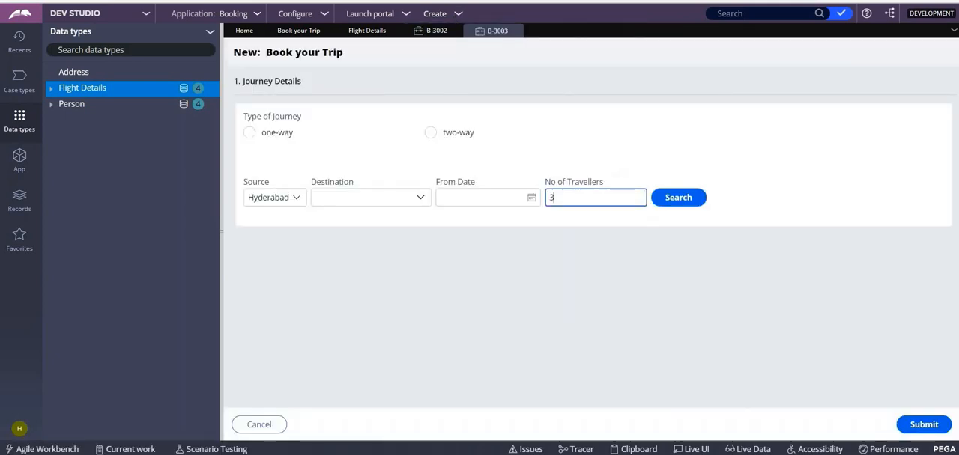
pyautogui.press('BackSpace')
pyautogui.press('BackSpace')
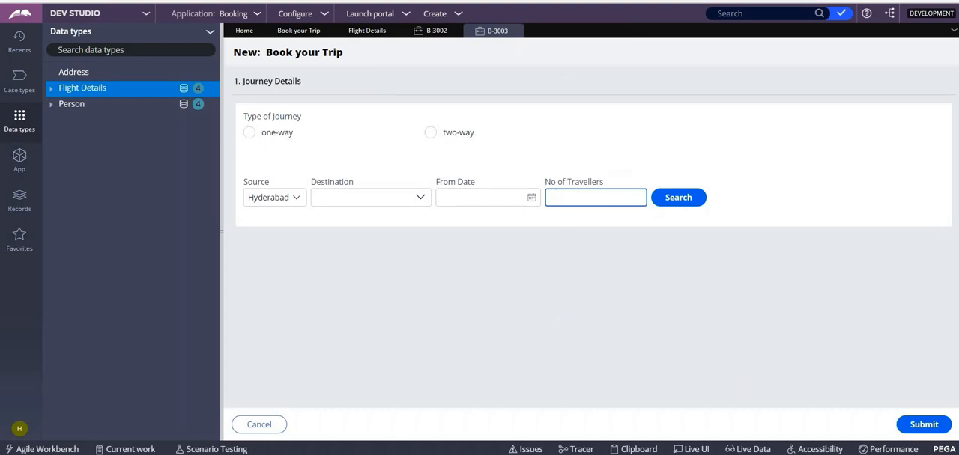
pyautogui.write('5')
pyautogui.click(531, 197)
pyautogui.click(470, 329)
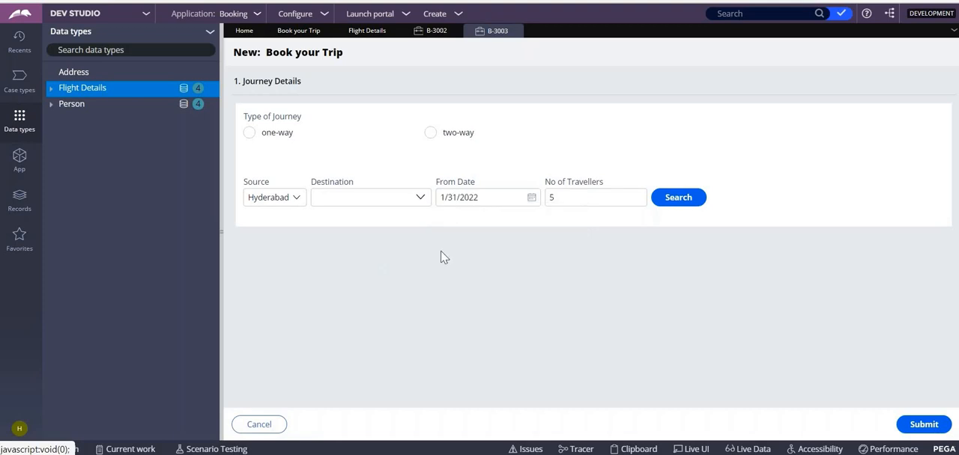
# - Set the destination to Delhi, search for flights and select flight j-11112
pyautogui.click(415, 198)
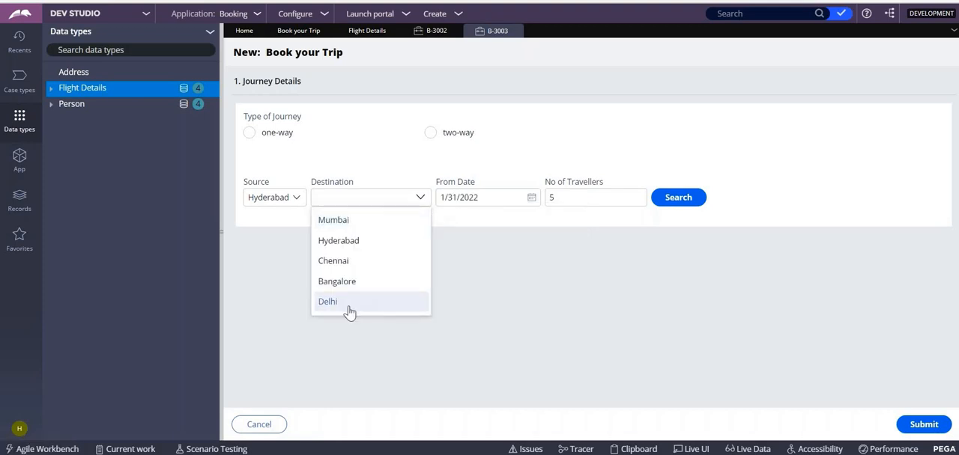
pyautogui.click(349, 302)
pyautogui.click(678, 197)
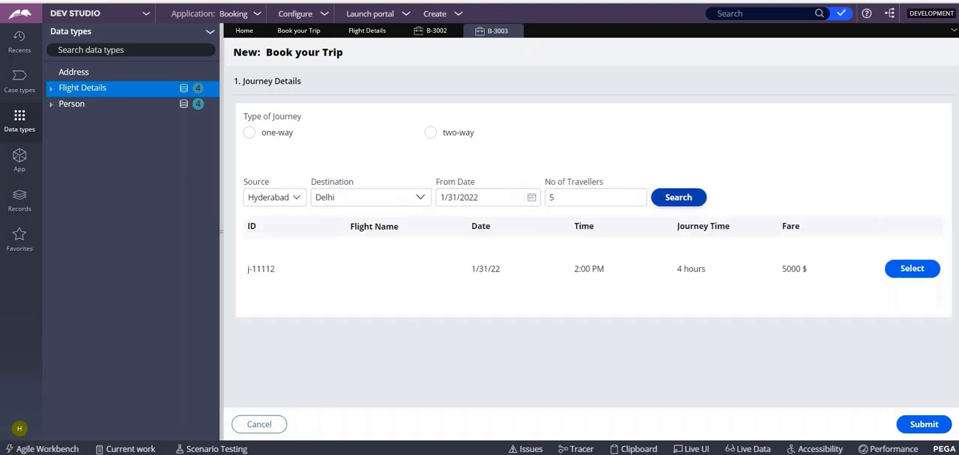
pyautogui.click(911, 270)
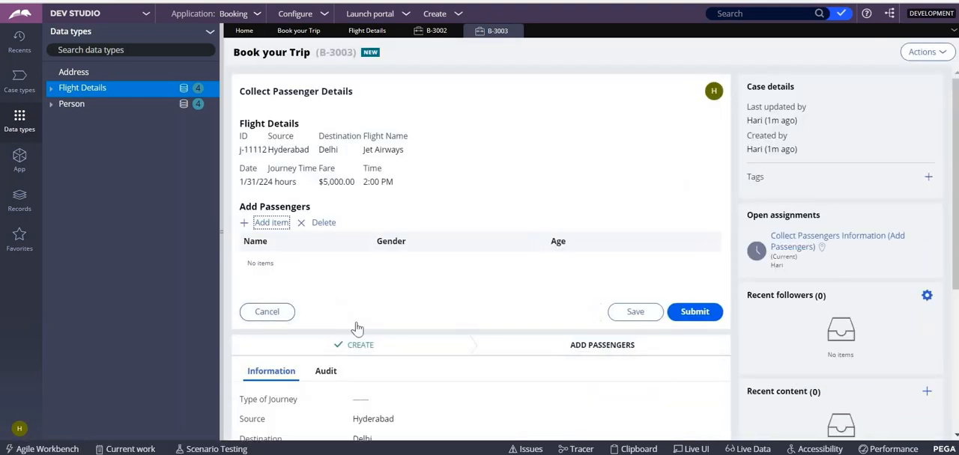
# - Add three passenger rows named xyz, bbc and ebc, and submit the passenger details
pyautogui.click(271, 223)
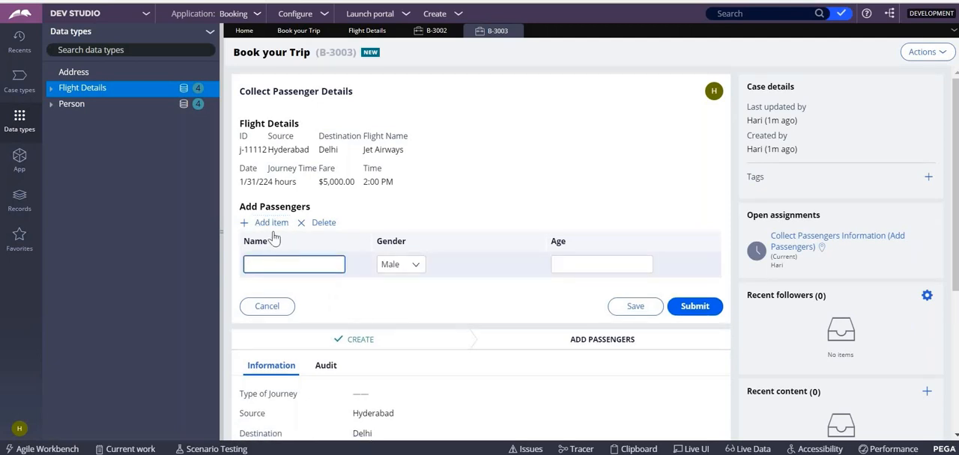
pyautogui.write('xyz')
pyautogui.click(270, 222)
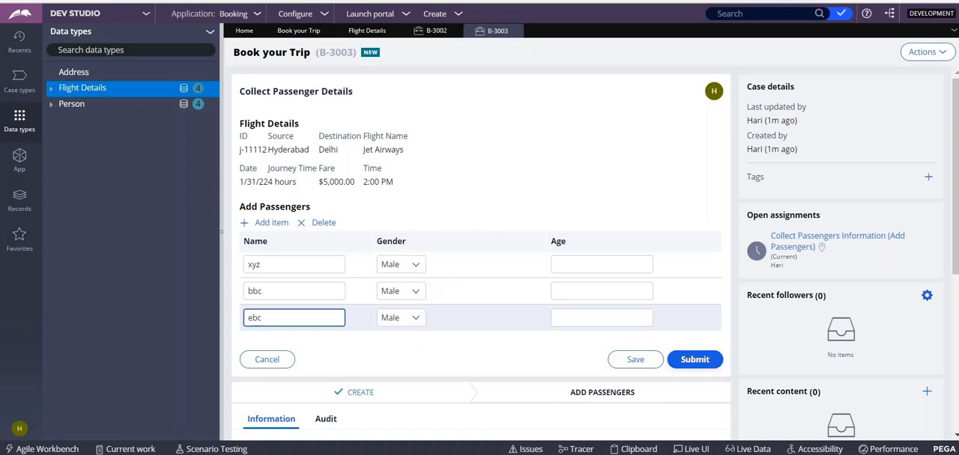
pyautogui.click(693, 360)
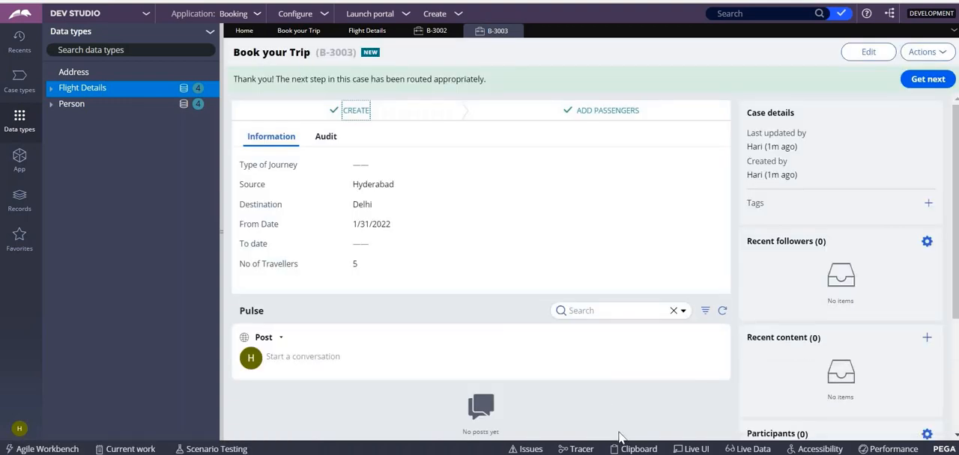
# - Examine the individual PassengersInfo pages under pyWorkPage in the clipboard
pyautogui.click(635, 449)
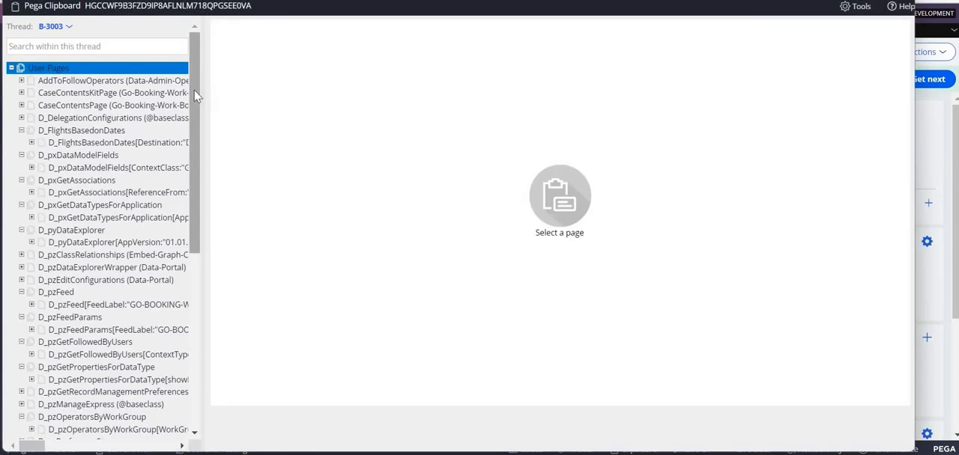
pyautogui.scroll(-5, 112, 240)
pyautogui.click(23, 335)
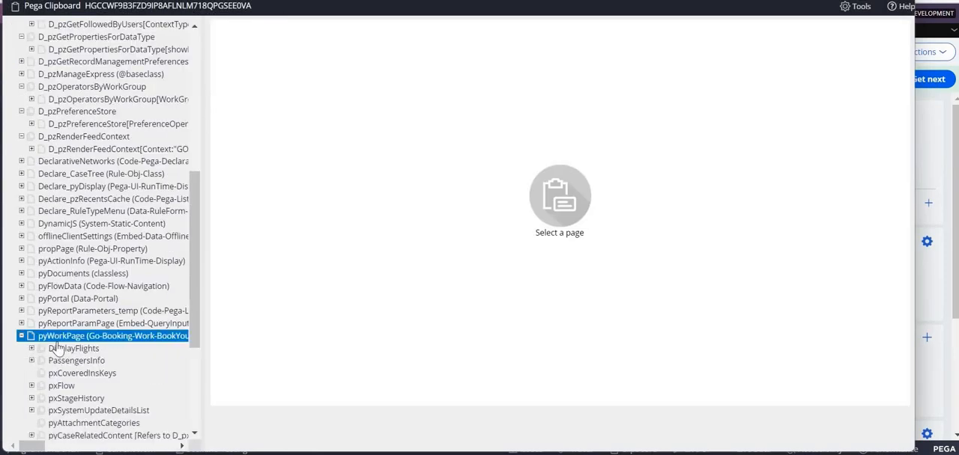
pyautogui.click(95, 362)
pyautogui.click(31, 361)
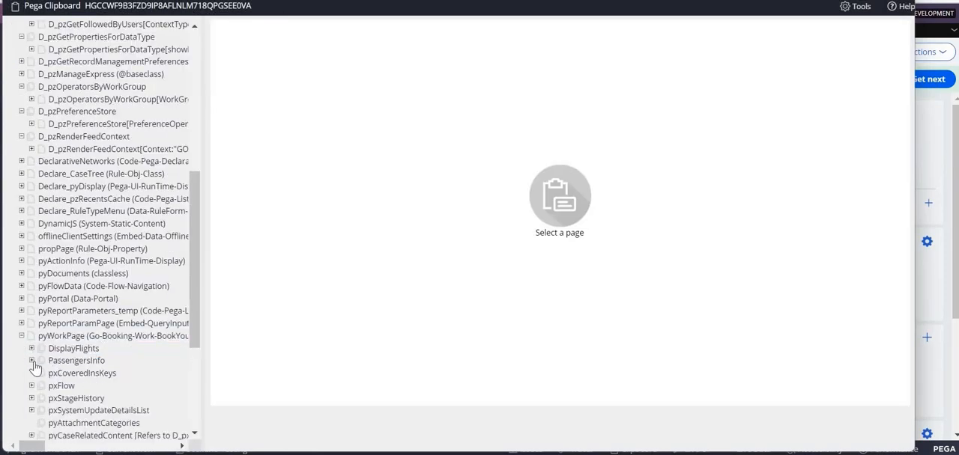
pyautogui.click(94, 373)
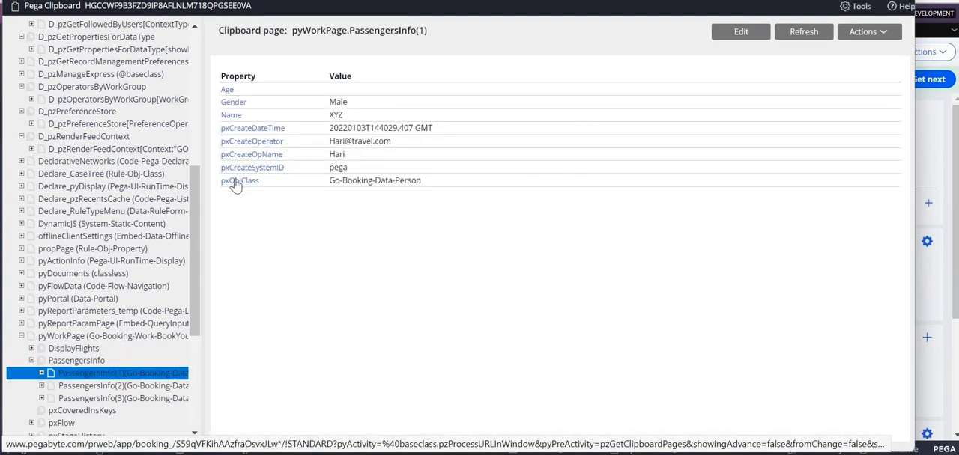
pyautogui.click(105, 398)
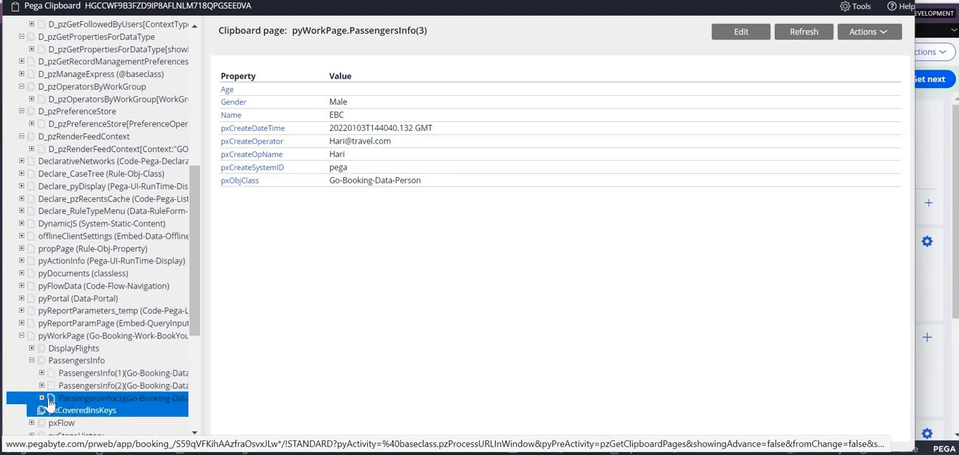
pyautogui.scroll(-2, 83, 404)
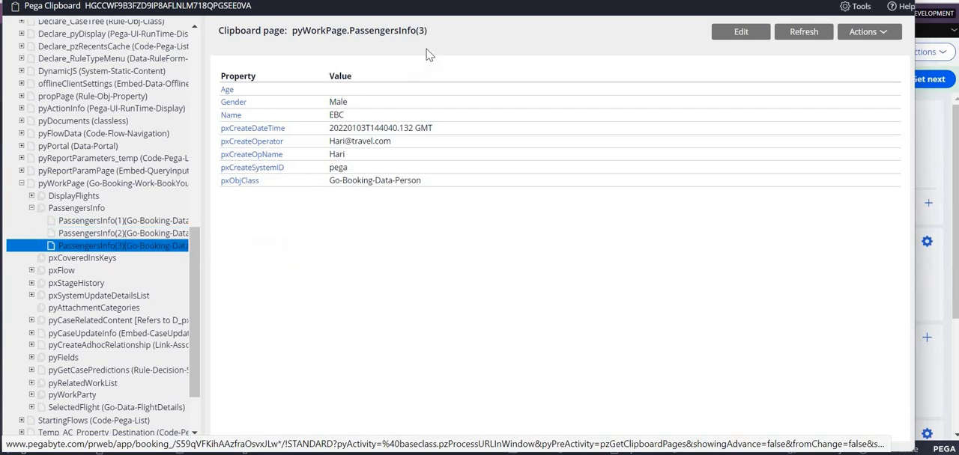
pyautogui.moveTo(427, 32); pyautogui.dragTo(410, 32)
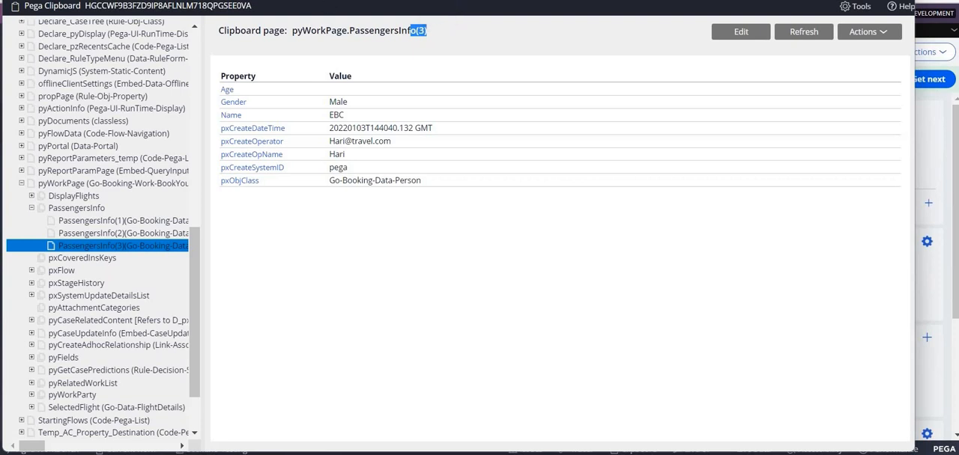
# - Close the clipboard and compare the new trip case's number of travellers with the earlier case's passenger form
pyautogui.moveTo(258, 0); pyautogui.dragTo(280, 38)
pyautogui.click(927, 31)
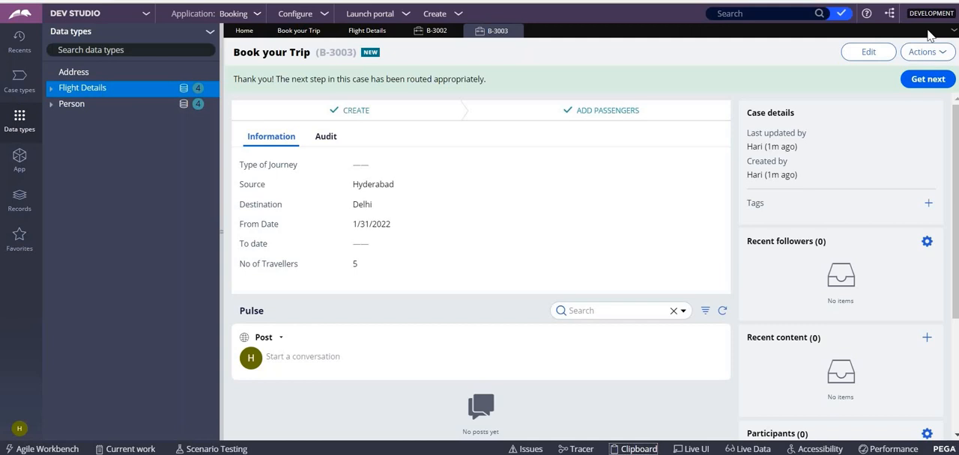
pyautogui.doubleClick(356, 264)
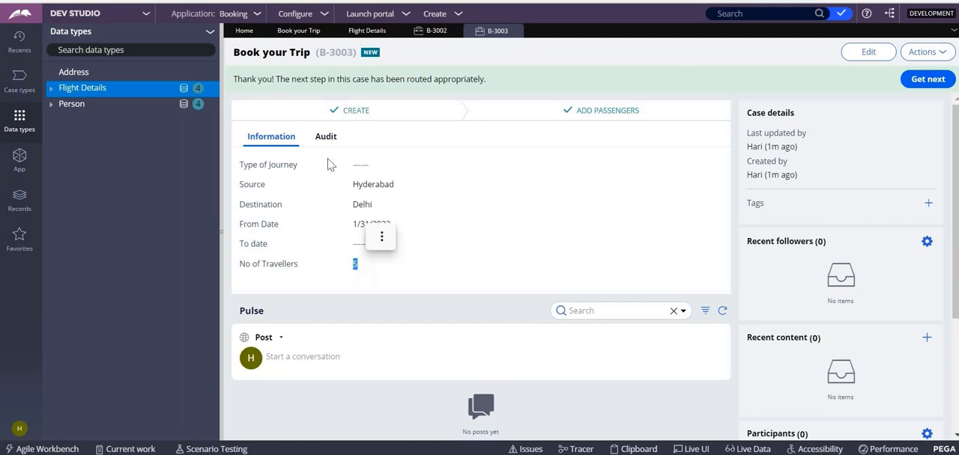
pyautogui.click(435, 36)
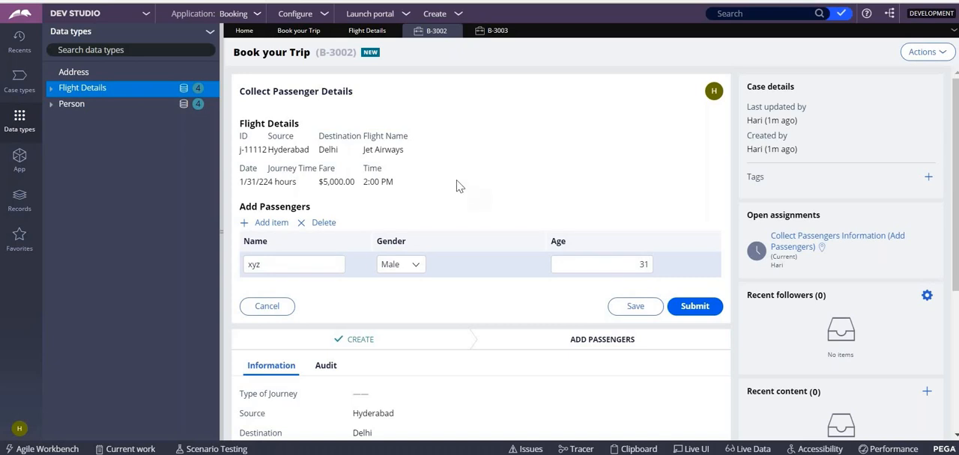
# - Open the CollectPassengerDetails flow action of the BookYourTrip class from the application's class tree
pyautogui.click(21, 173)
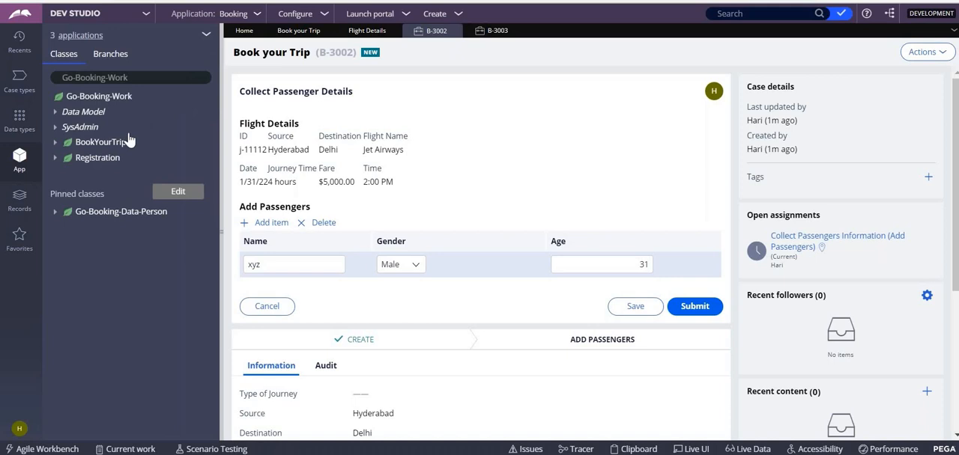
pyautogui.click(55, 144)
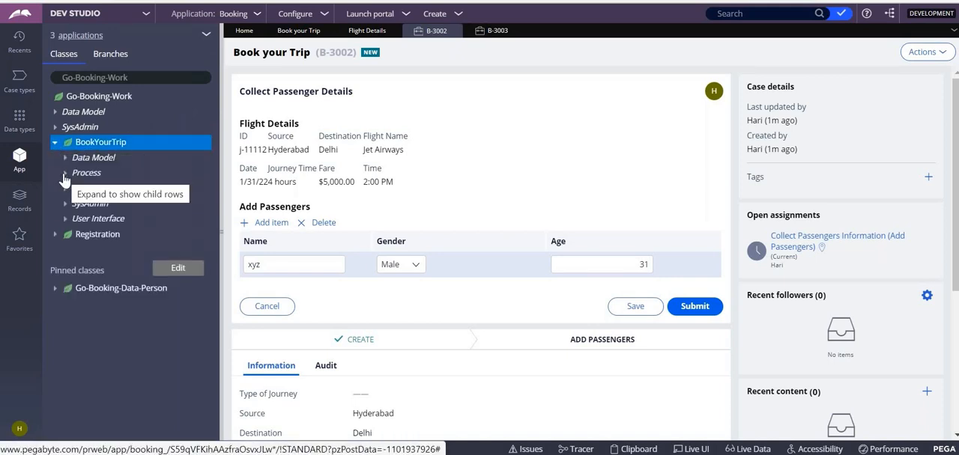
pyautogui.click(65, 173)
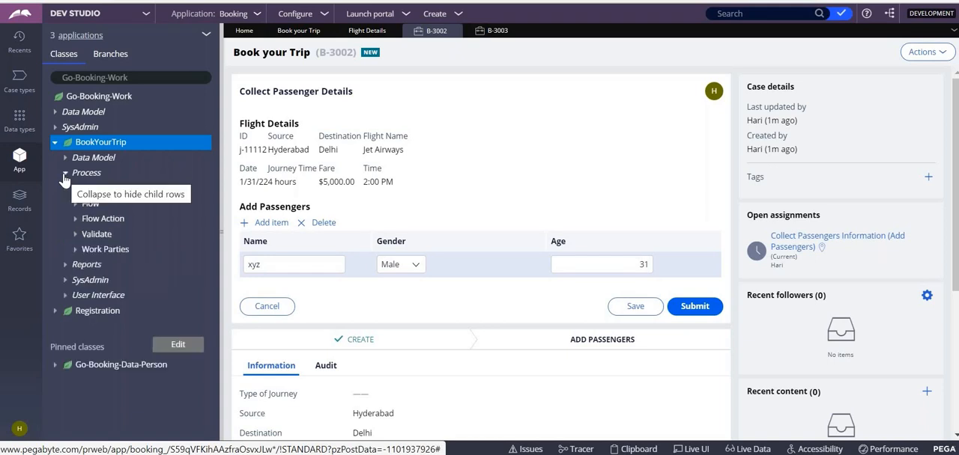
pyautogui.click(76, 219)
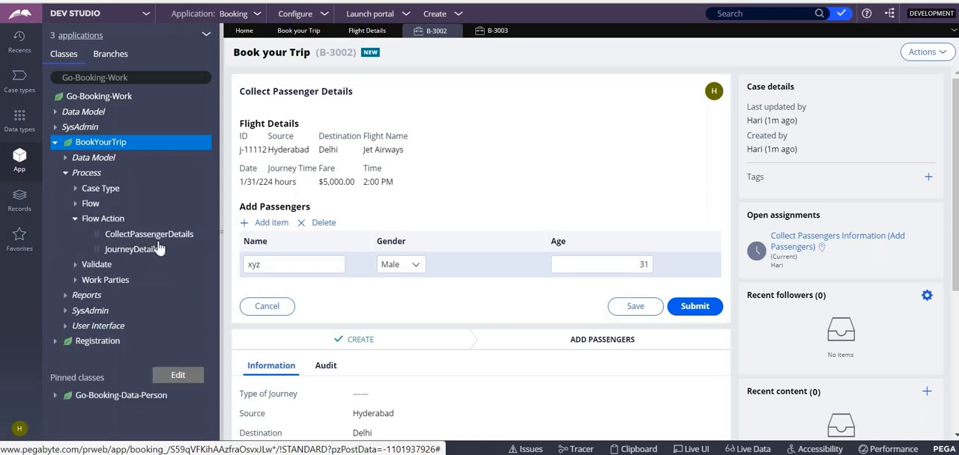
pyautogui.click(143, 237)
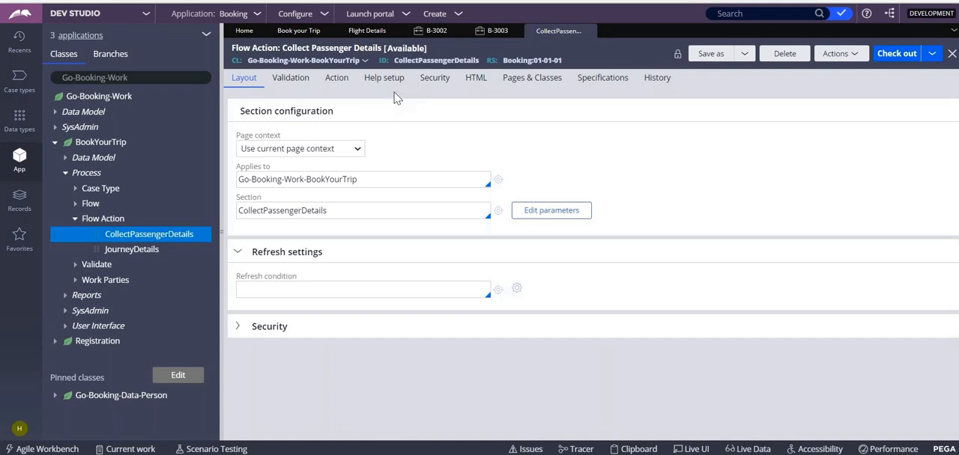
# - Review both open trip cases and return to the Collect Passenger Details flow action
pyautogui.click(495, 33)
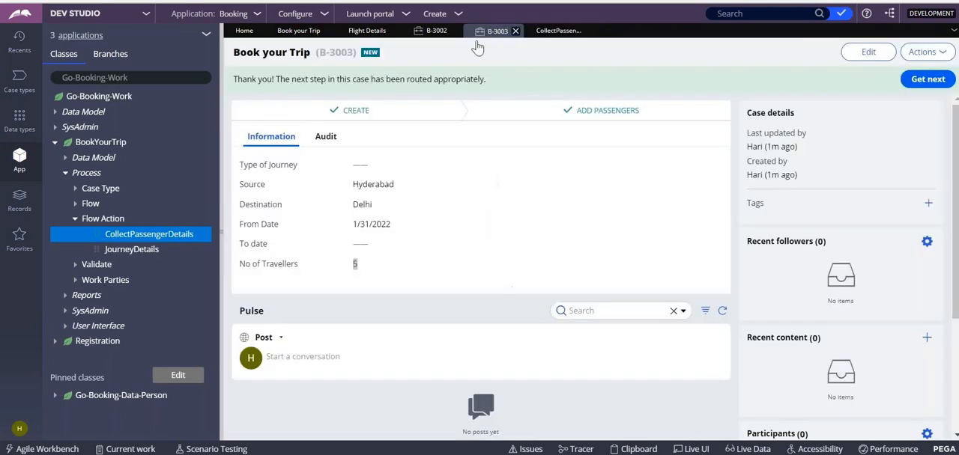
pyautogui.click(436, 33)
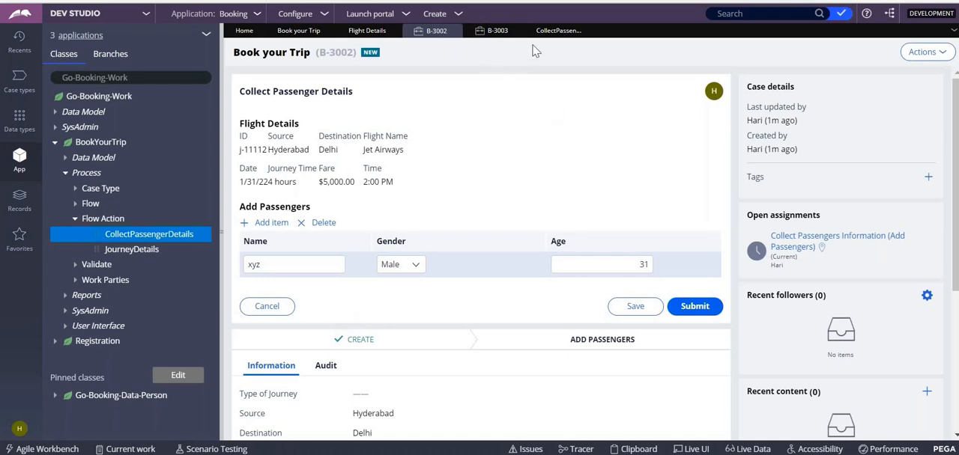
pyautogui.click(554, 31)
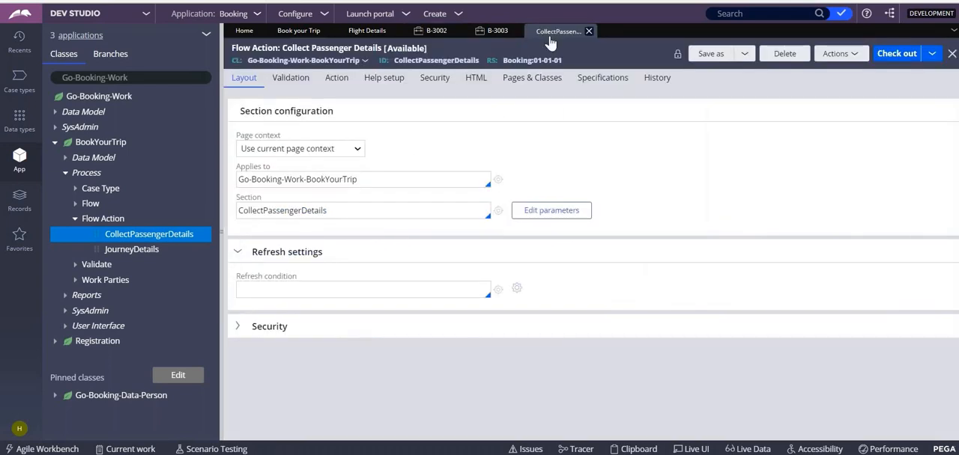
# - Enter Checkcoutofpassengers as the flow action's validate rule and open the creation form for it
pyautogui.click(291, 78)
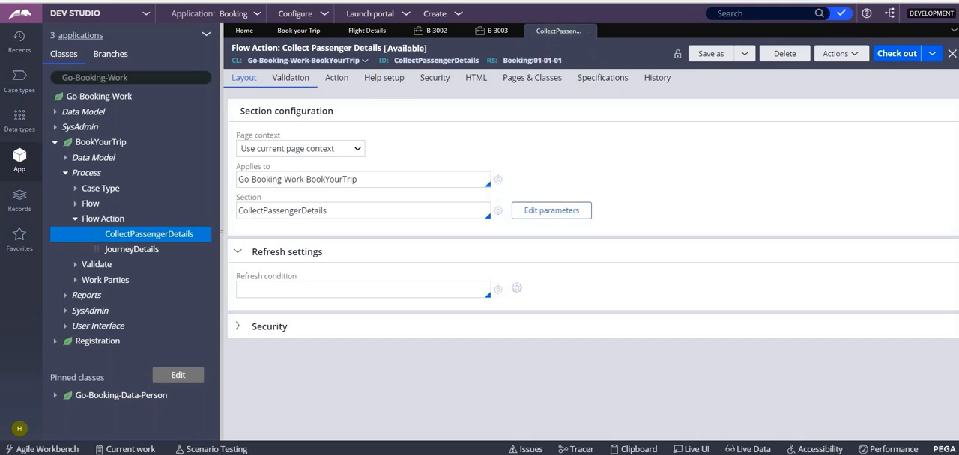
pyautogui.write('Checkout')
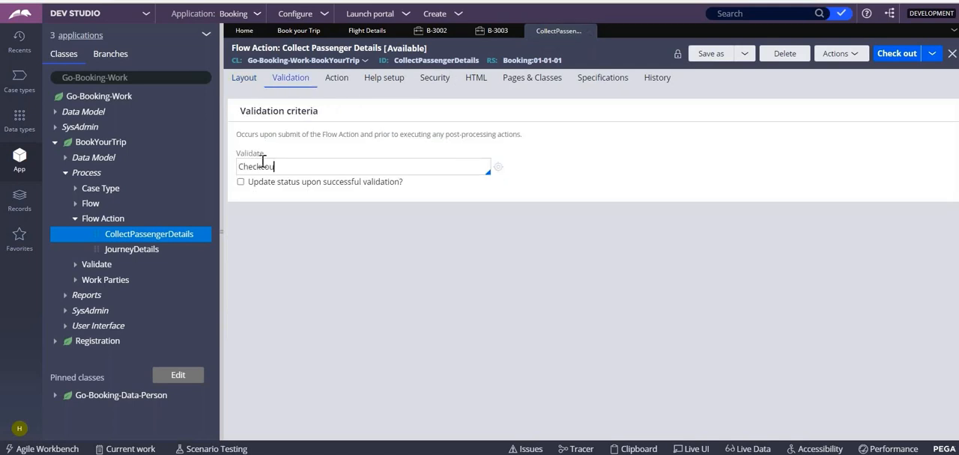
pyautogui.write('ofpassengers')
pyautogui.click(498, 167)
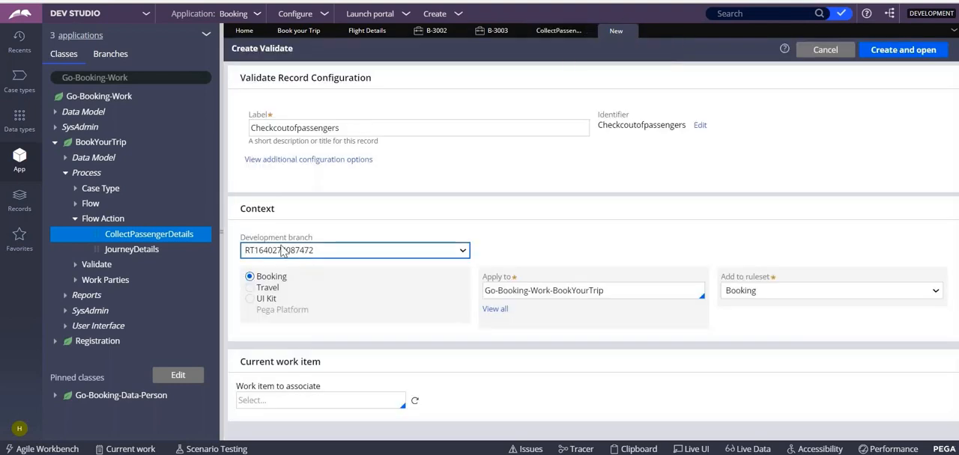
# - Create the validate record in Booking with no development branch, correcting its label and identifier to Checkcountofpassengers
pyautogui.click(289, 251)
pyautogui.click(285, 298)
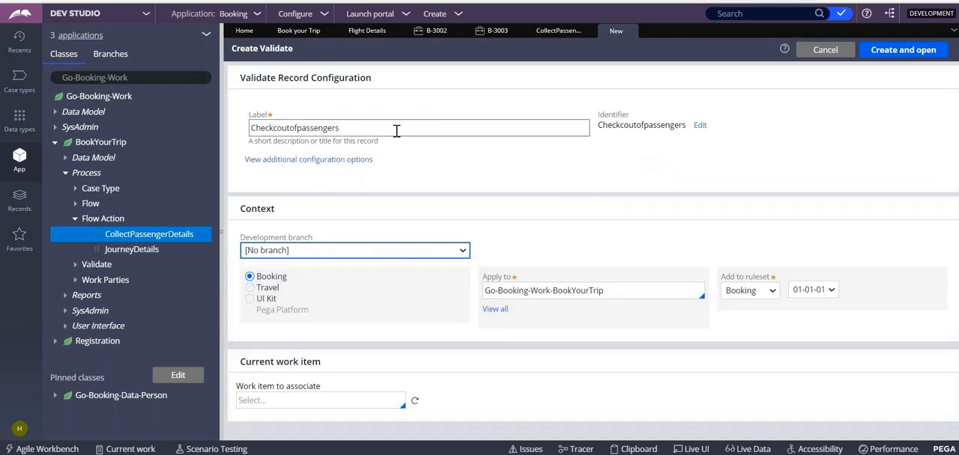
pyautogui.click(293, 127)
pyautogui.write('n')
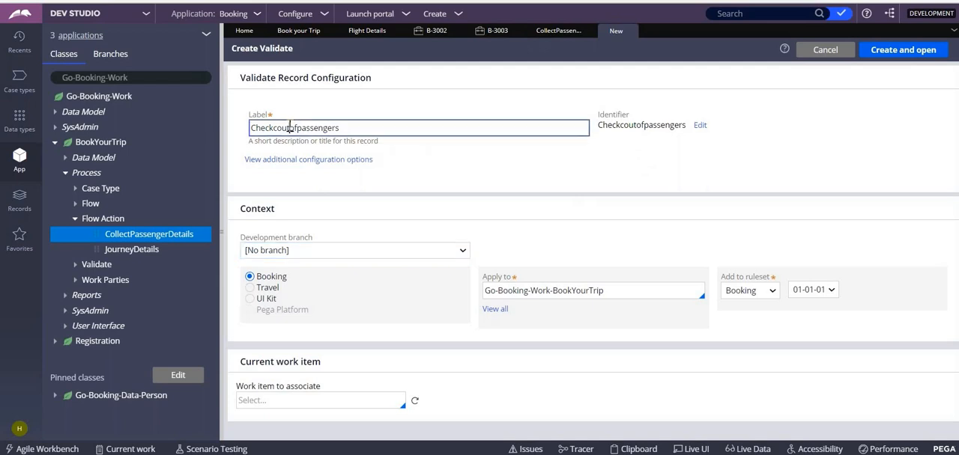
pyautogui.click(699, 125)
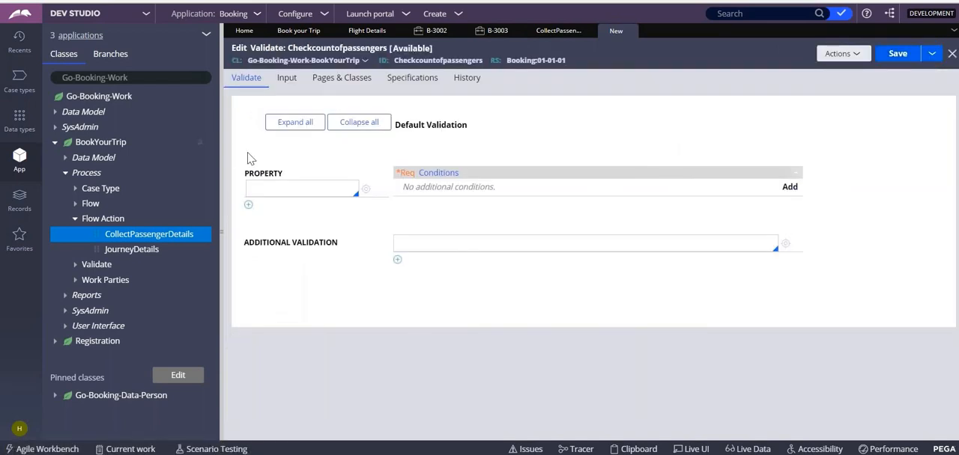
# - Set the validate rule's property to .PassengersInfo(), save the record and check it out for editing
pyautogui.click(278, 188)
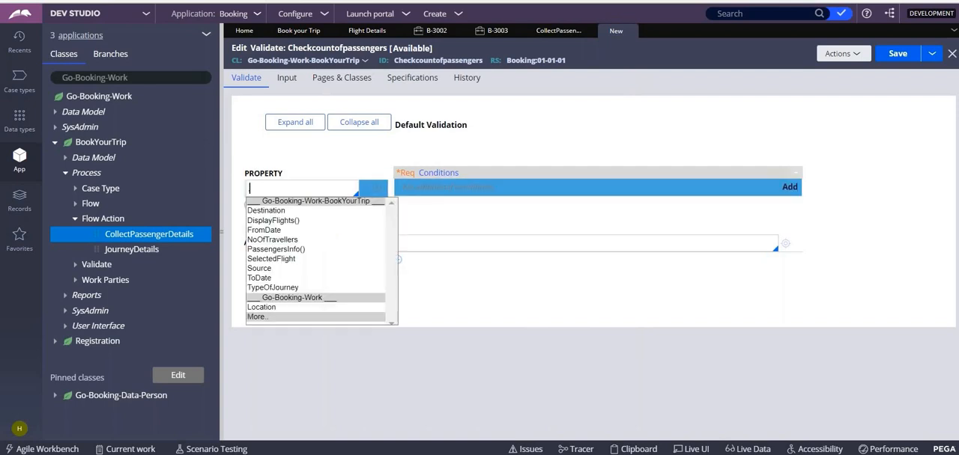
pyautogui.press('Down')
pyautogui.press('Down')
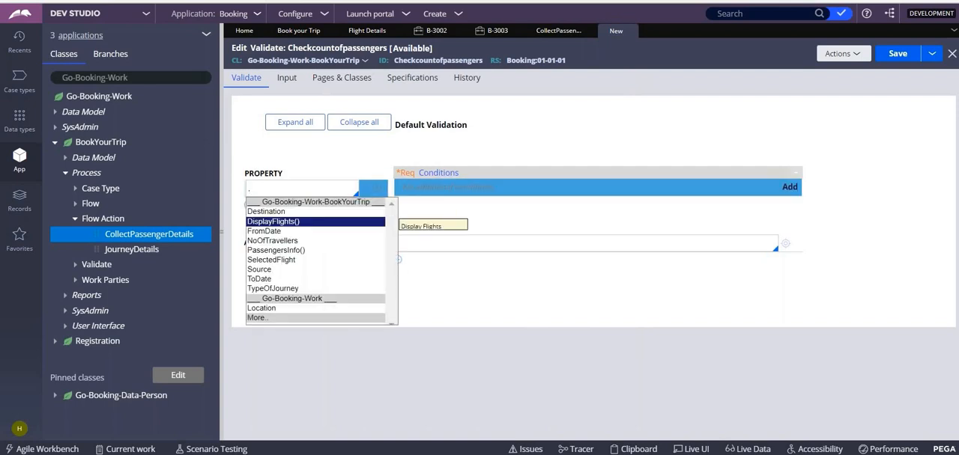
pyautogui.press('Down')
pyautogui.press('Down')
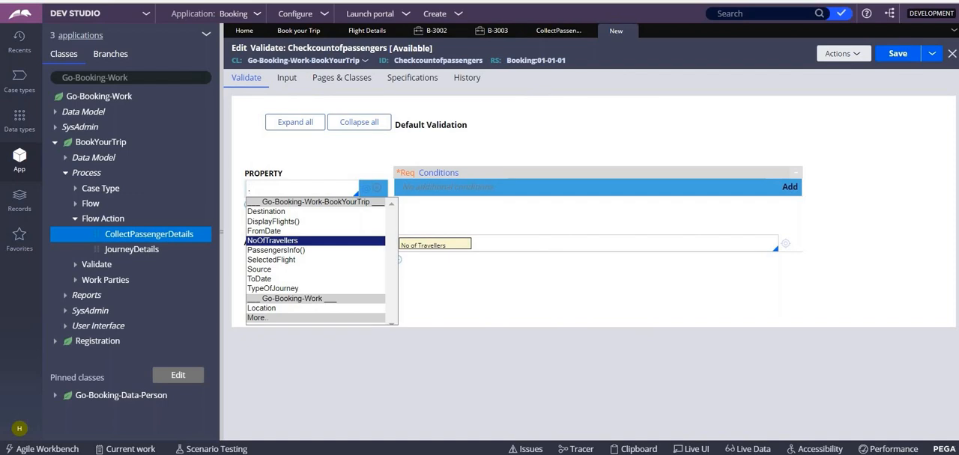
pyautogui.press('Down')
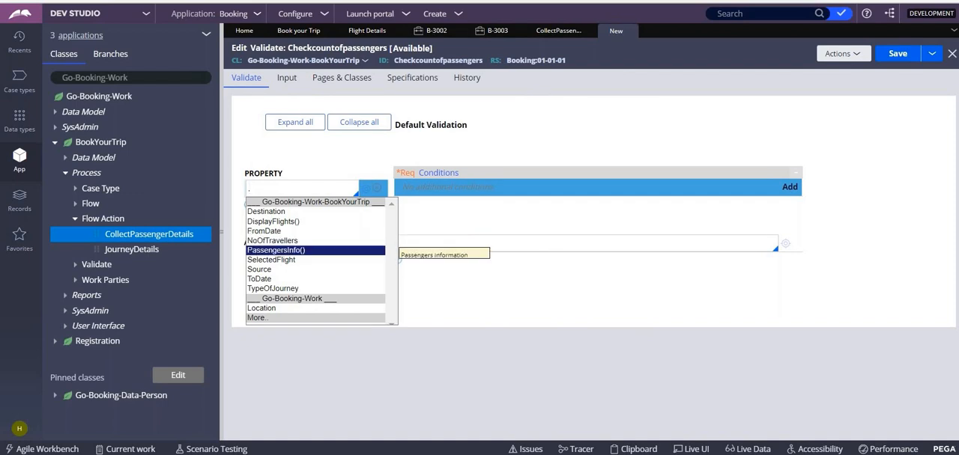
pyautogui.press('Return')
pyautogui.click(897, 54)
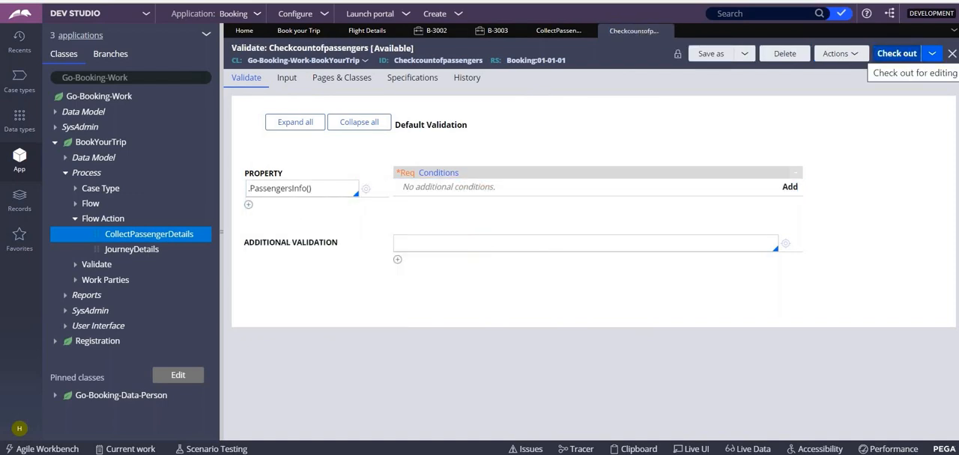
pyautogui.click(896, 53)
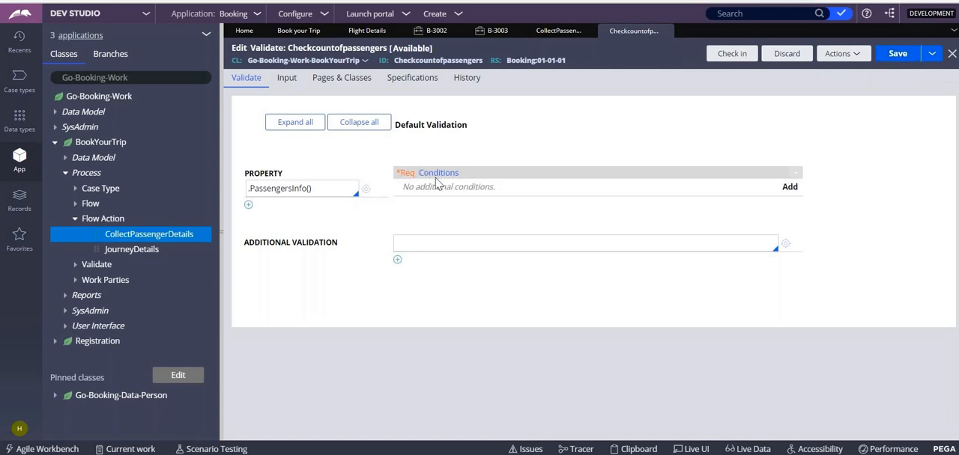
# - Add a validation condition for the property with the expression LengthOfPageList(.PassengersInfo), testing it in the expression builder before submitting it
pyautogui.click(790, 189)
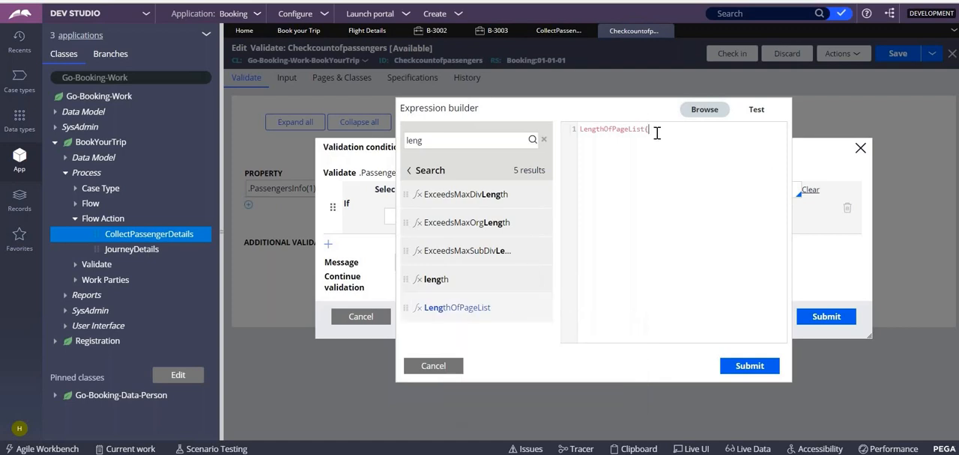
pyautogui.write('.')
pyautogui.press('Down')
pyautogui.press('Down')
pyautogui.press('Down')
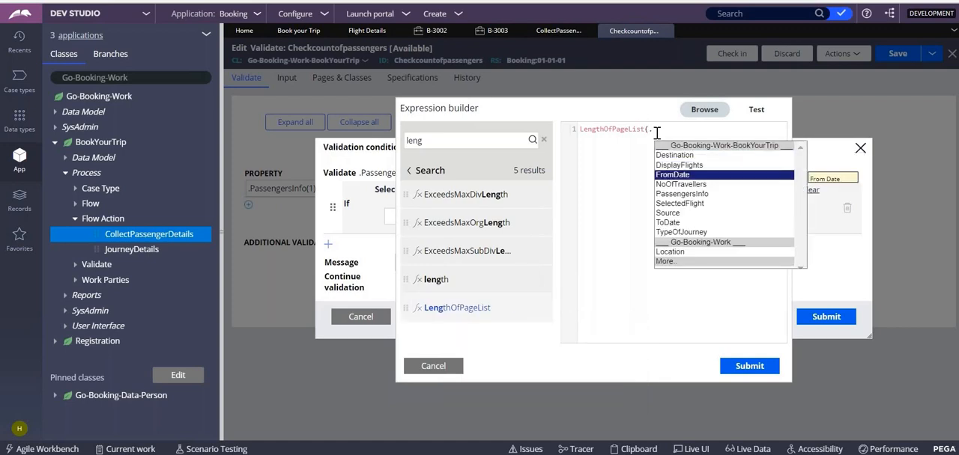
pyautogui.press('Down')
pyautogui.press('Return')
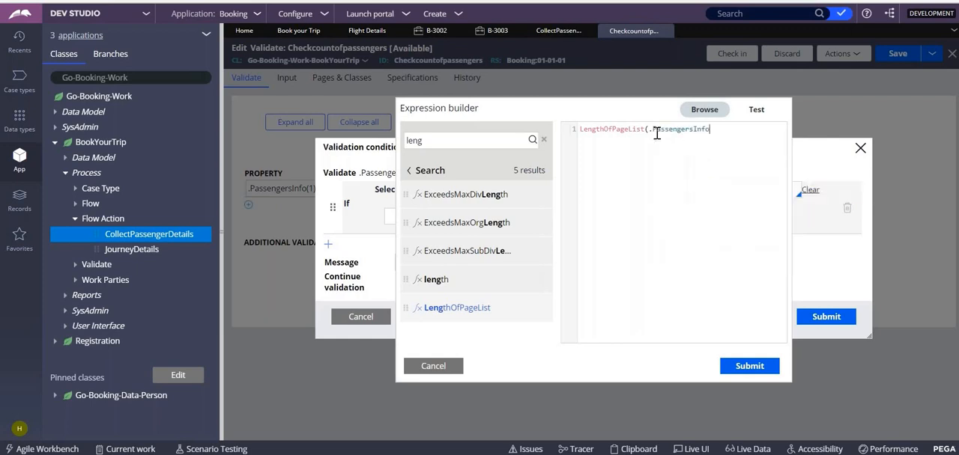
pyautogui.write(')')
pyautogui.click(756, 110)
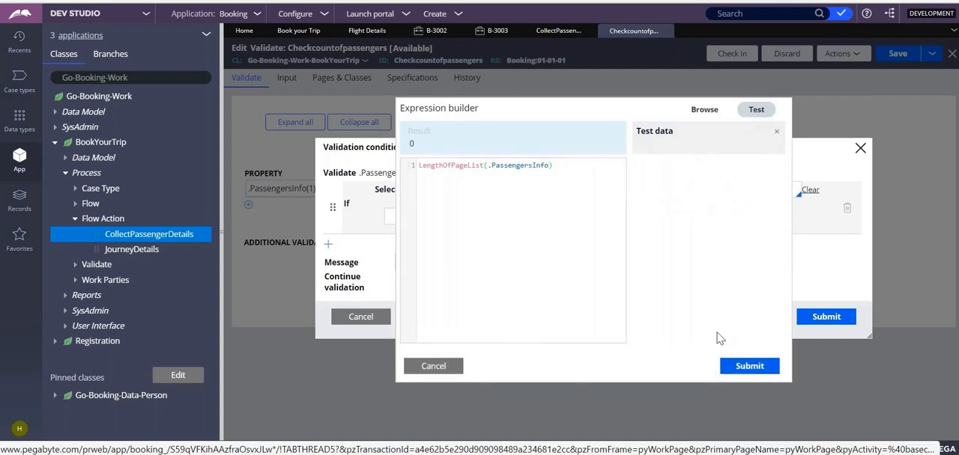
pyautogui.click(737, 372)
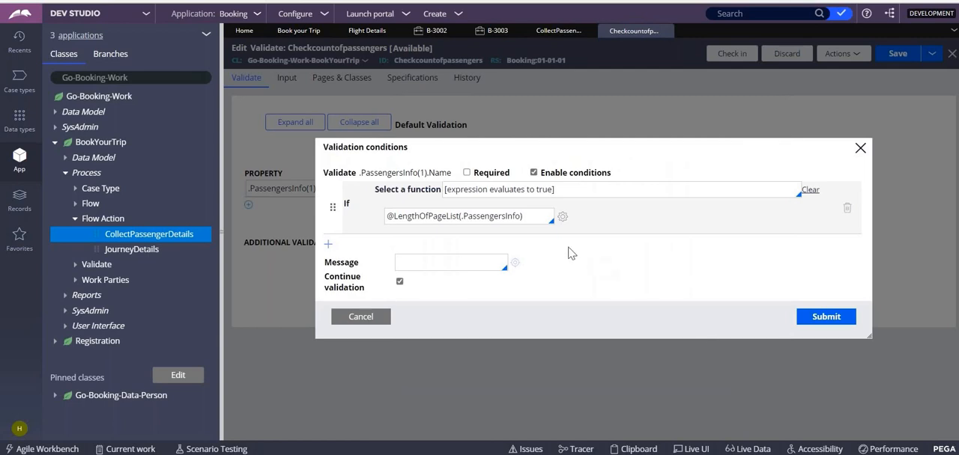
pyautogui.click(572, 188)
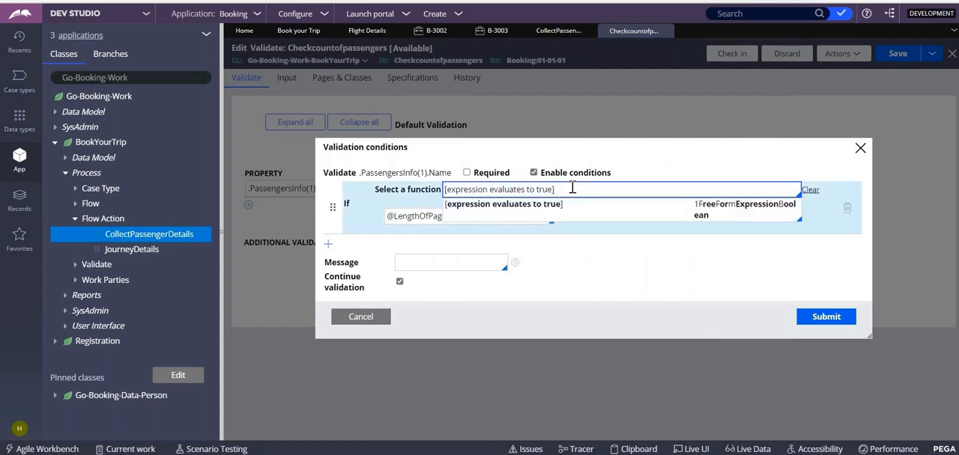
pyautogui.click(635, 278)
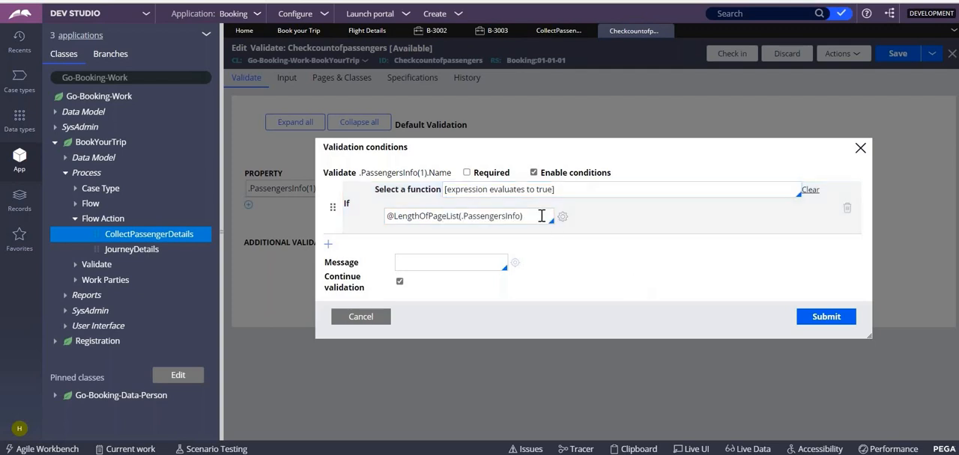
pyautogui.rightClick(386, 216)
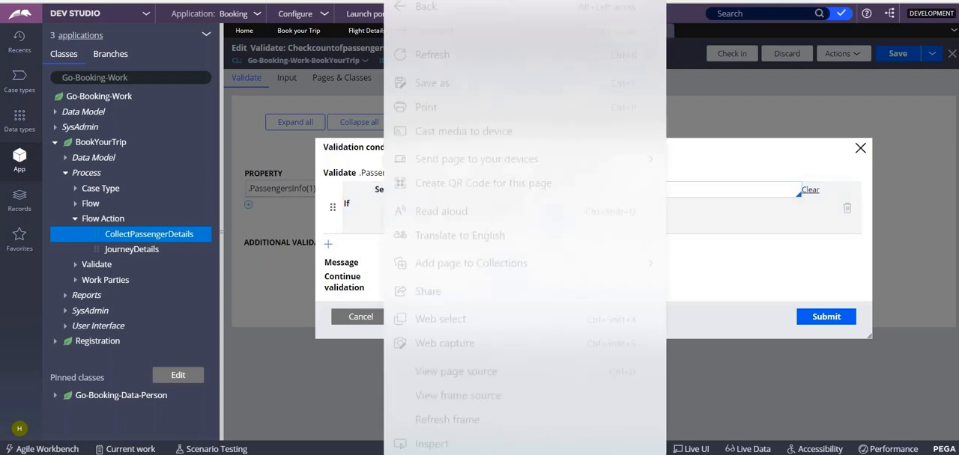
pyautogui.click(714, 277)
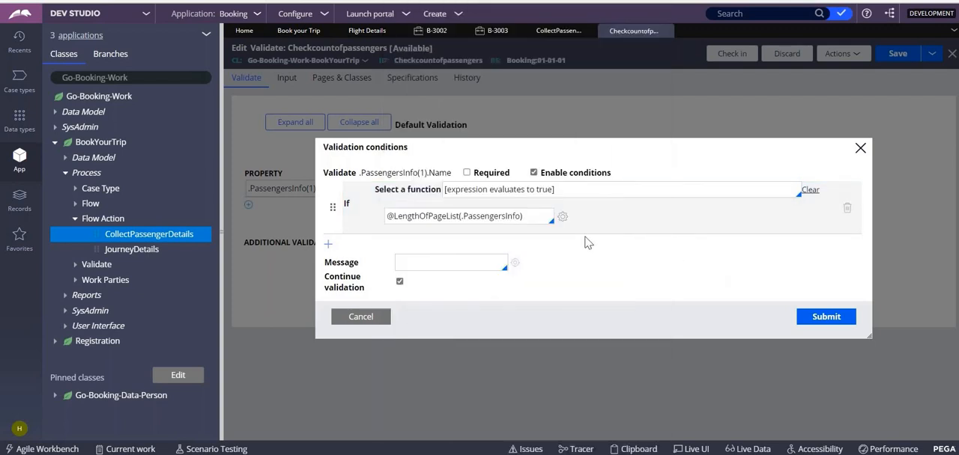
pyautogui.tripleClick(538, 217)
pyautogui.hotkey('ctrl', 'c')
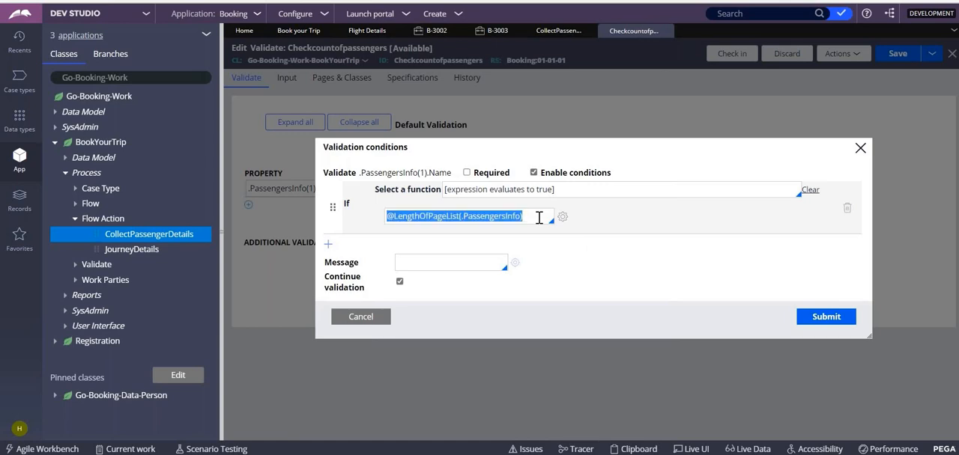
pyautogui.press('BackSpace')
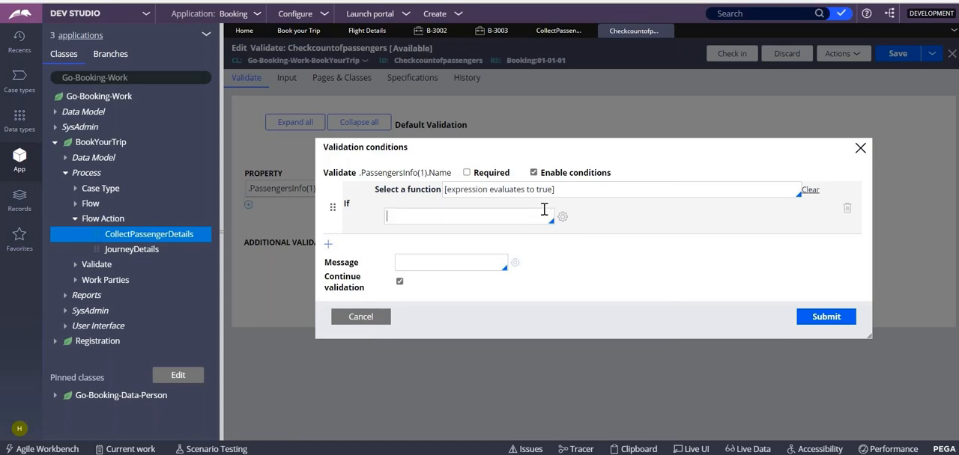
# - Replace the condition's function with the comparison [first value] [relation] [second value]
pyautogui.click(583, 191)
pyautogui.press('BackSpace')
pyautogui.press('BackSpace')
pyautogui.press('BackSpace')
pyautogui.press('BackSpace')
pyautogui.press('BackSpace')
pyautogui.press('BackSpace')
pyautogui.press('BackSpace')
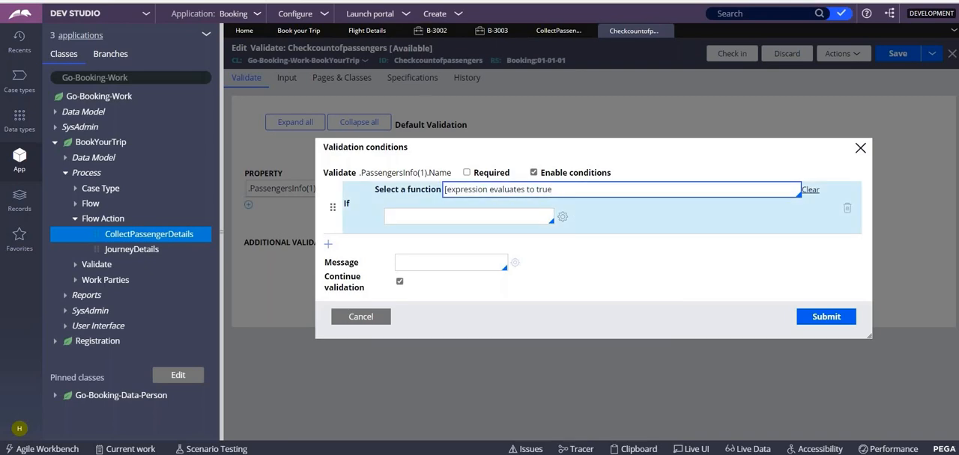
pyautogui.press('BackSpace')
pyautogui.press('BackSpace')
pyautogui.press('BackSpace')
pyautogui.press('BackSpace')
pyautogui.press('BackSpace')
pyautogui.press('BackSpace')
pyautogui.press('BackSpace')
pyautogui.press('BackSpace')
pyautogui.press('BackSpace')
pyautogui.press('BackSpace')
pyautogui.press('BackSpace')
pyautogui.press('BackSpace')
pyautogui.press('BackSpace')
pyautogui.press('BackSpace')
pyautogui.press('BackSpace')
pyautogui.press('BackSpace')
pyautogui.press('BackSpace')
pyautogui.press('BackSpace')
pyautogui.press('BackSpace')
pyautogui.press('BackSpace')
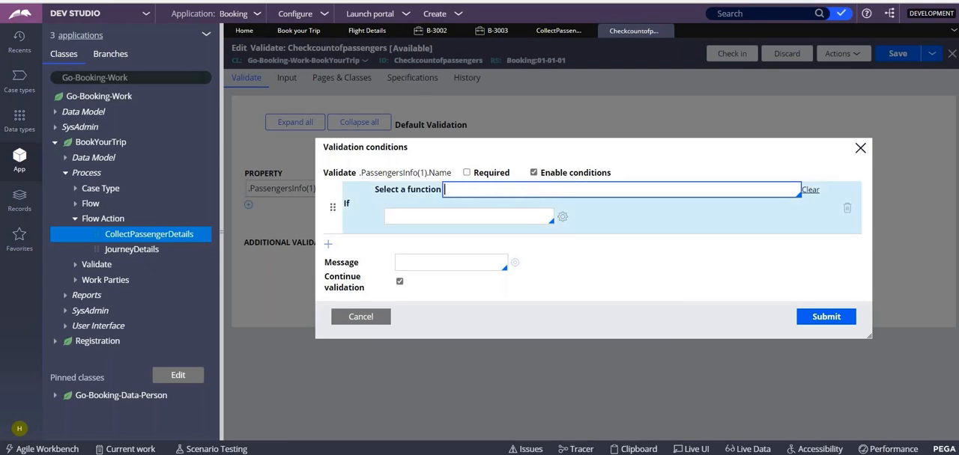
pyautogui.press('Down')
pyautogui.press('Down')
pyautogui.press('Down')
pyautogui.press('Down')
pyautogui.press('Down')
pyautogui.press('Down')
pyautogui.press('Down')
pyautogui.press('Down')
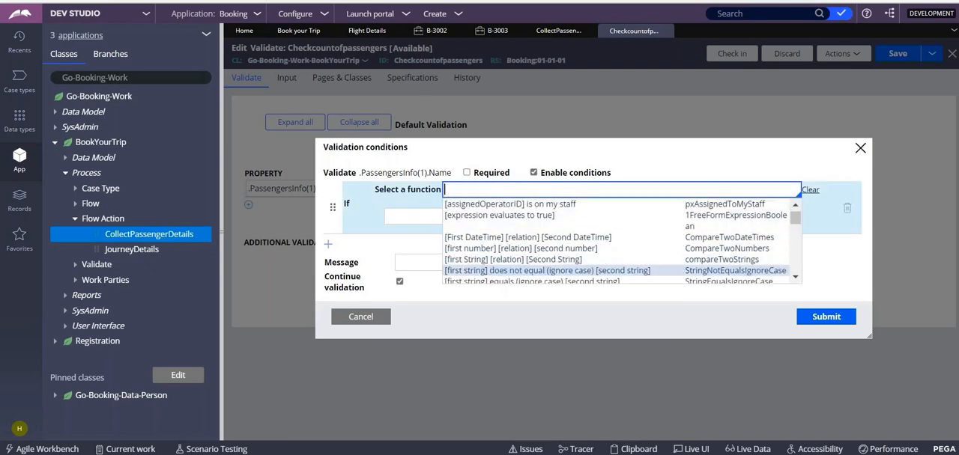
pyautogui.press('Down')
pyautogui.press('Up')
pyautogui.press('Return')
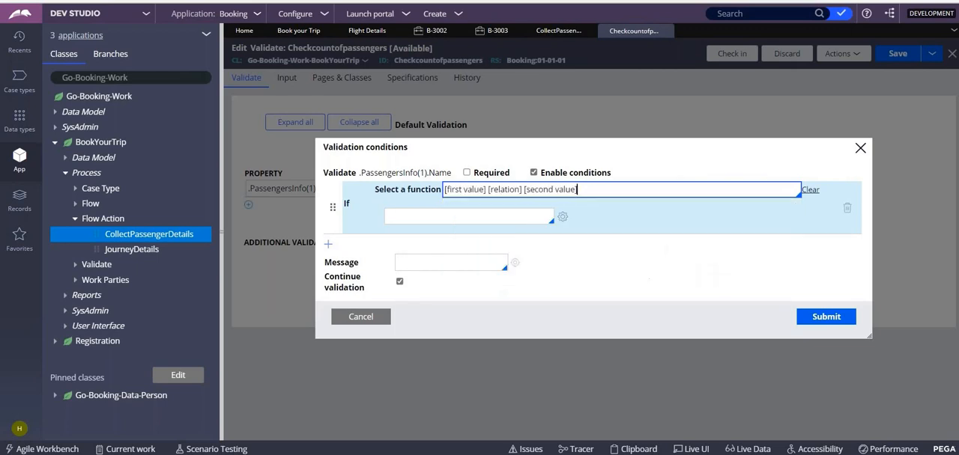
pyautogui.click(480, 215)
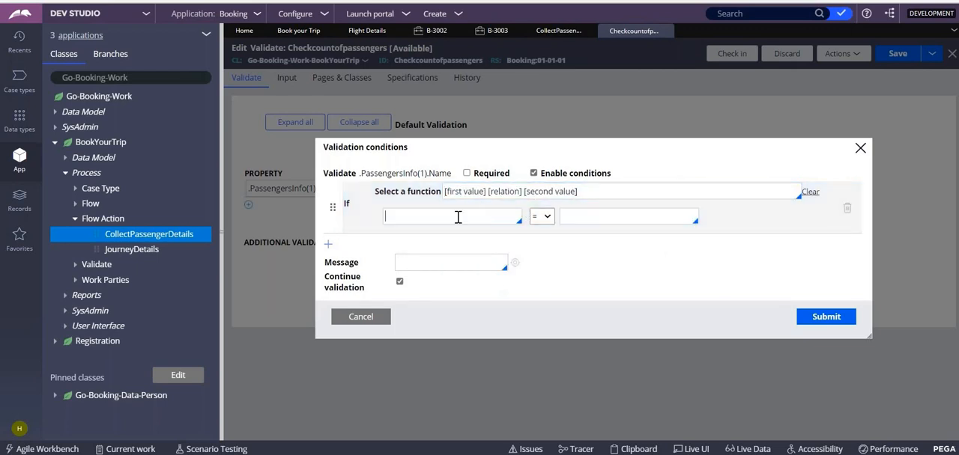
pyautogui.hotkey('ctrl', 'v')
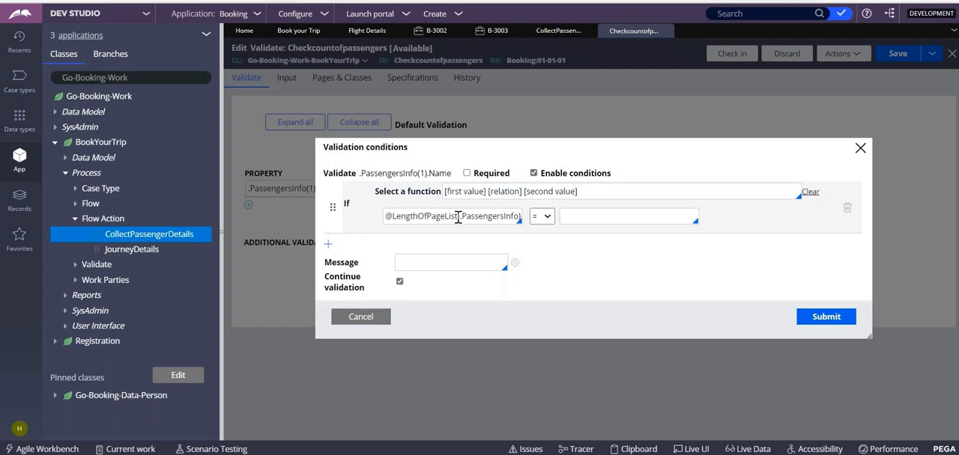
pyautogui.click(597, 218)
pyautogui.press('Down')
pyautogui.press('Down')
pyautogui.press('Down')
pyautogui.press('Down')
pyautogui.press('Down')
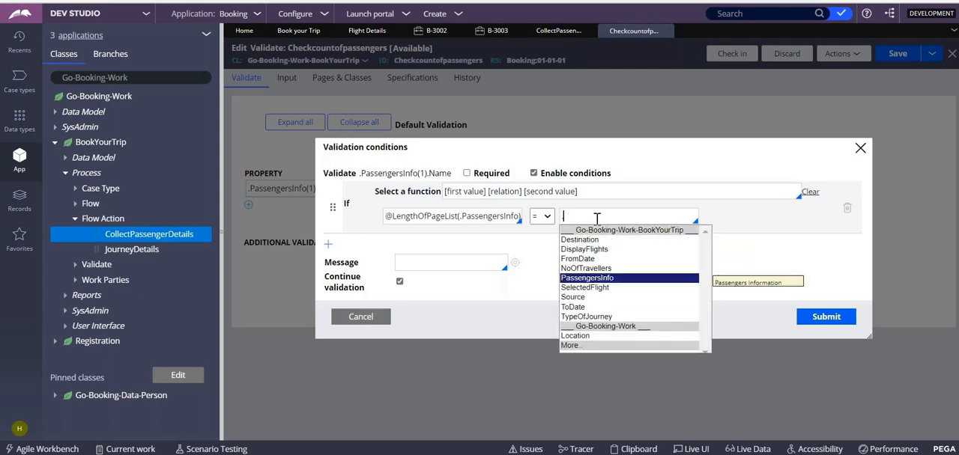
pyautogui.press('Up')
pyautogui.press('Return')
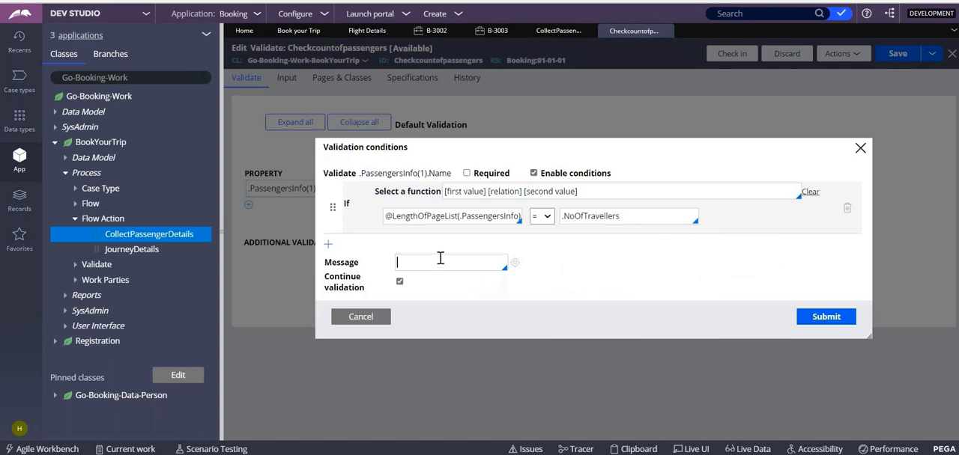
# - Enter "please include only requred no of travellers" as the condition's message and submit the validation conditions
pyautogui.write('" Pge l')
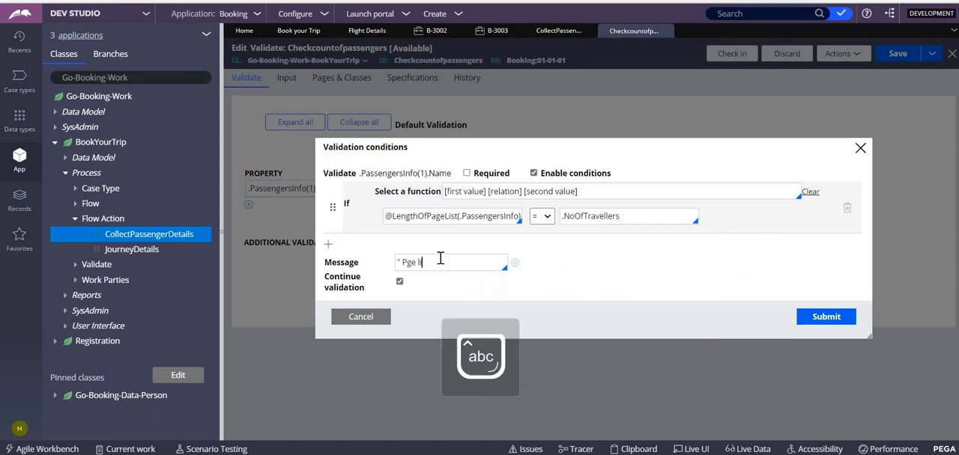
pyautogui.press('BackSpace')
pyautogui.press('BackSpace')
pyautogui.press('BackSpace')
pyautogui.press('BackSpace')
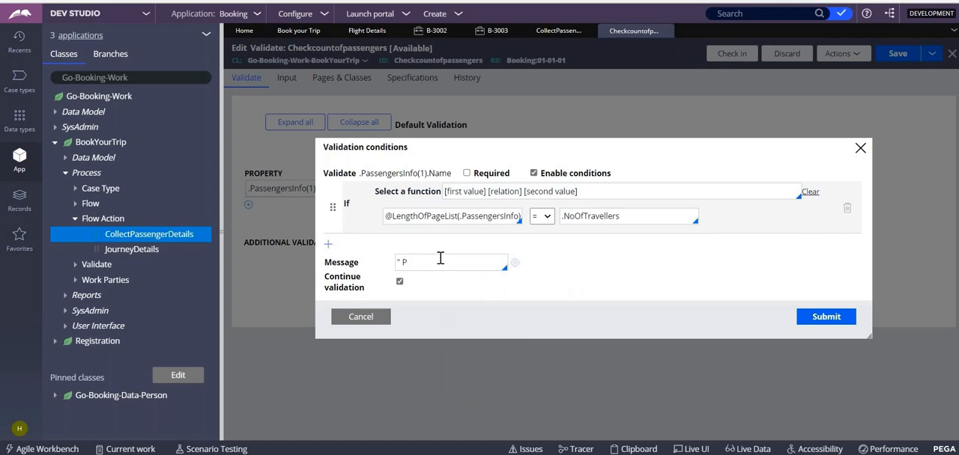
pyautogui.press('BackSpace')
pyautogui.press('BackSpace')
pyautogui.press('BackSpace')
pyautogui.write('please ')
pyautogui.write('add')
pyautogui.press('BackSpace')
pyautogui.press('BackSpace')
pyautogui.press('BackSpace')
pyautogui.write('include only No')
pyautogui.press('BackSpace')
pyautogui.press('BackSpace')
pyautogui.write('requ')
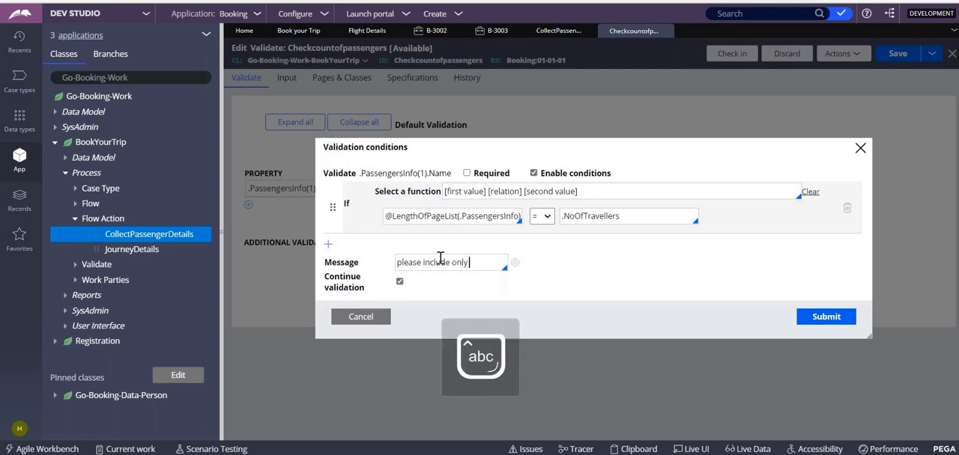
pyautogui.write('red n')
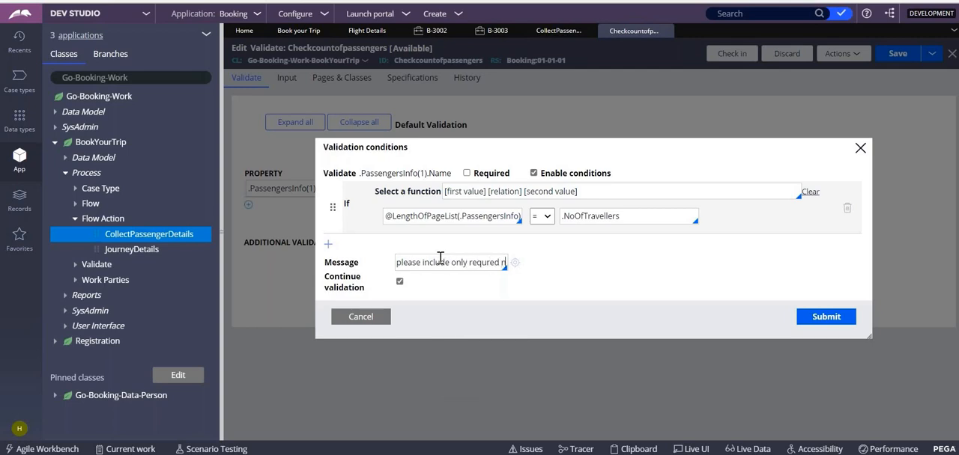
pyautogui.write('o of traveler')
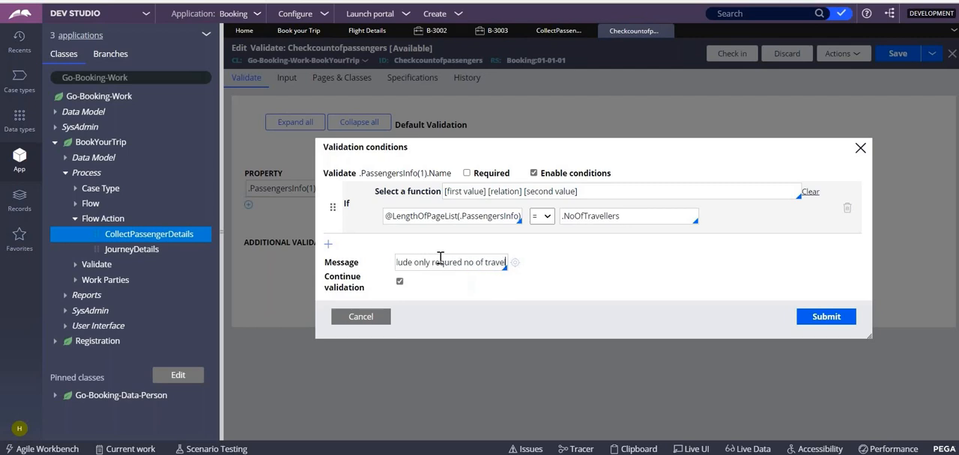
pyautogui.press('BackSpace')
pyautogui.press('BackSpace')
pyautogui.write('lers')
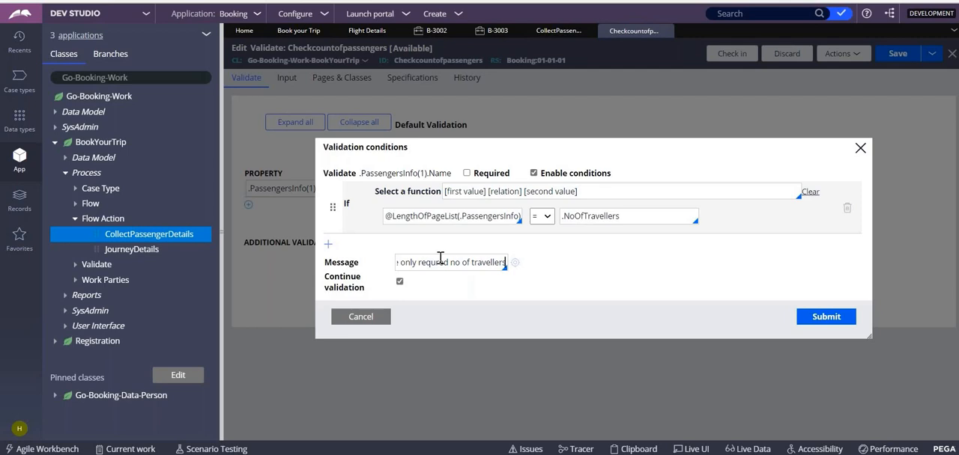
pyautogui.click(827, 317)
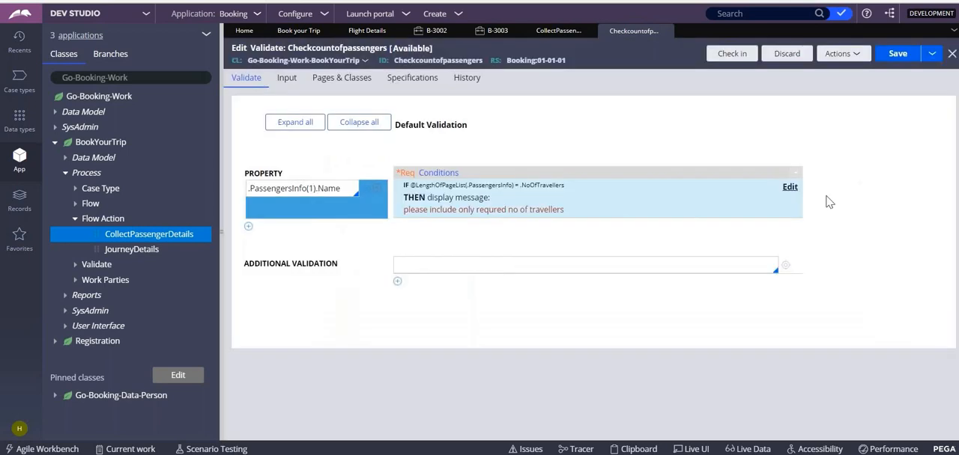
# - Save the Checkcountofpassengers validate rule and return to the Collect Passenger Details flow action
pyautogui.click(895, 58)
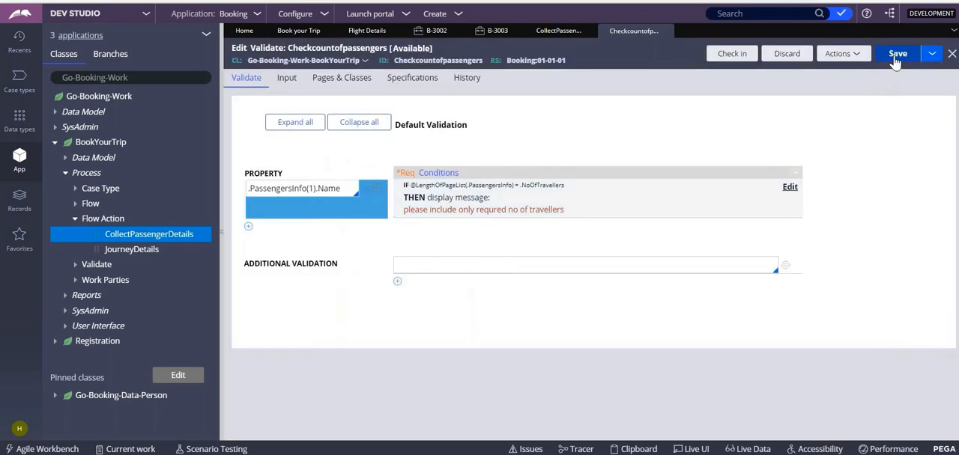
pyautogui.click(895, 58)
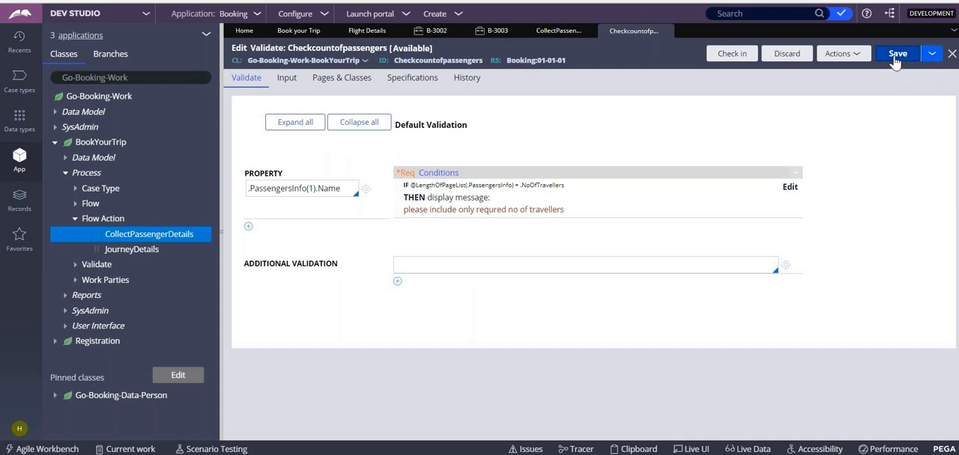
pyautogui.click(558, 31)
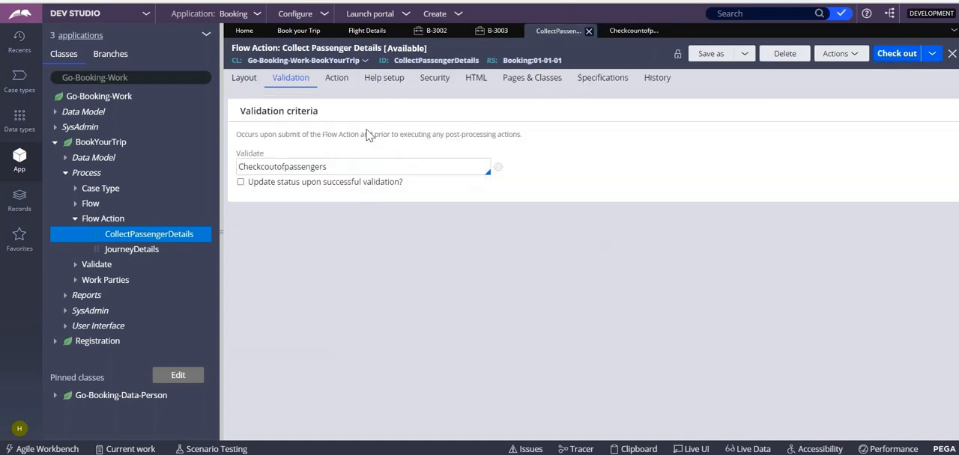
# - Check out the Collect Passenger Details flow action, correct its validate rule to Checkcountofpassengers and save it
pyautogui.click(896, 53)
pyautogui.click(898, 53)
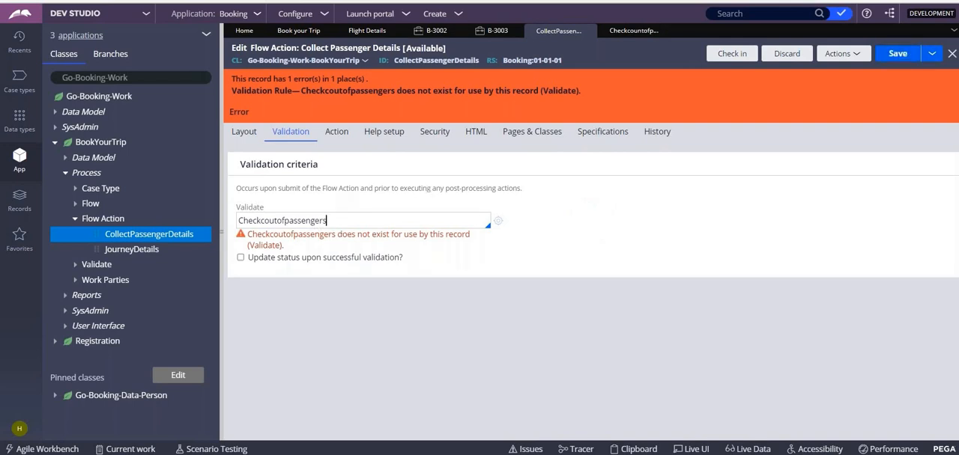
pyautogui.click(327, 220)
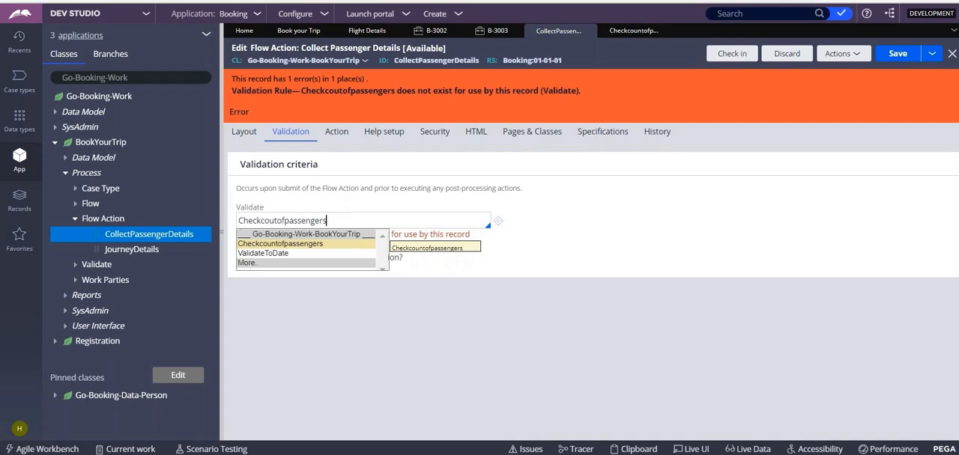
pyautogui.click(293, 245)
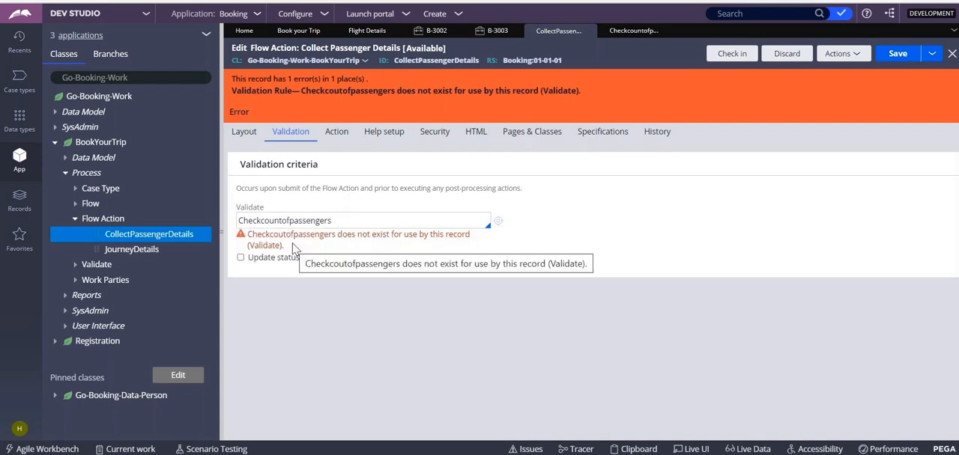
pyautogui.click(895, 54)
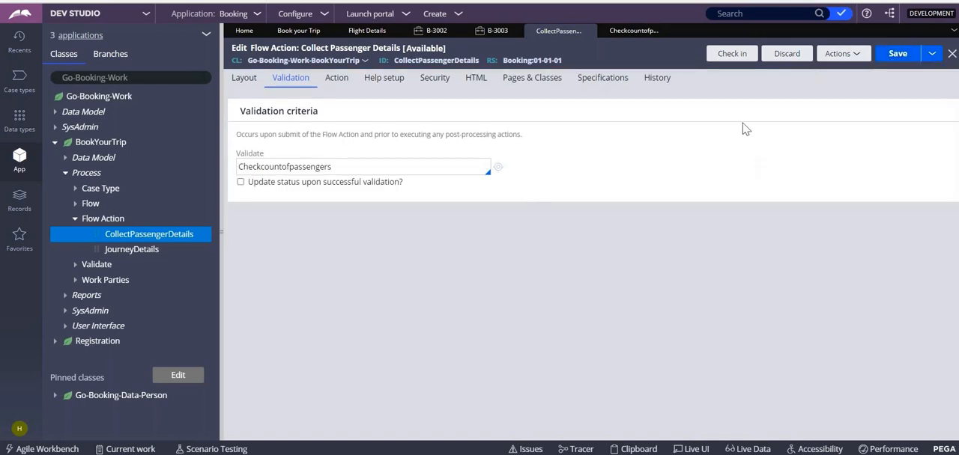
# - Check in the Collect Passenger Details flow action with the comment "wip"
pyautogui.click(732, 54)
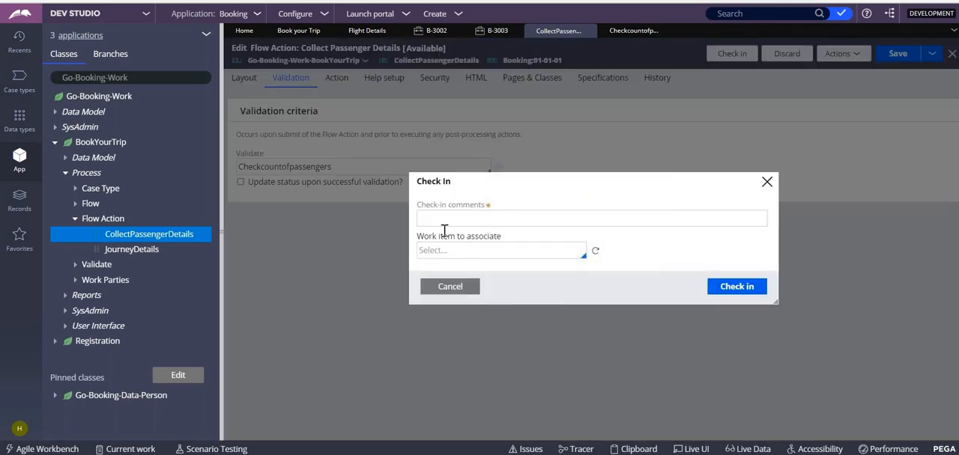
pyautogui.click(443, 220)
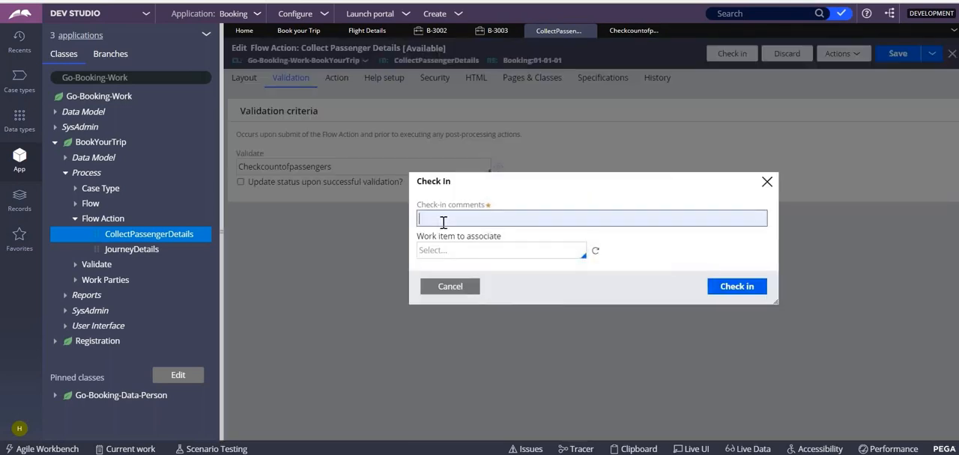
pyautogui.write('wip')
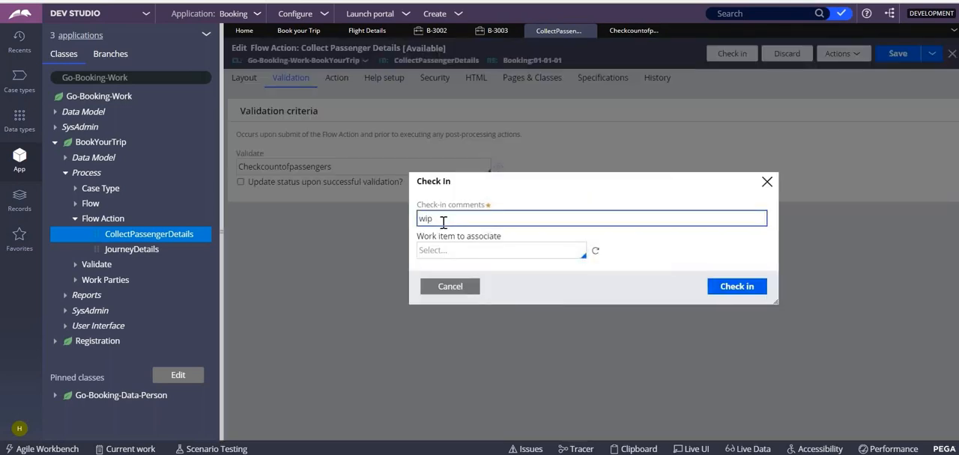
pyautogui.click(737, 296)
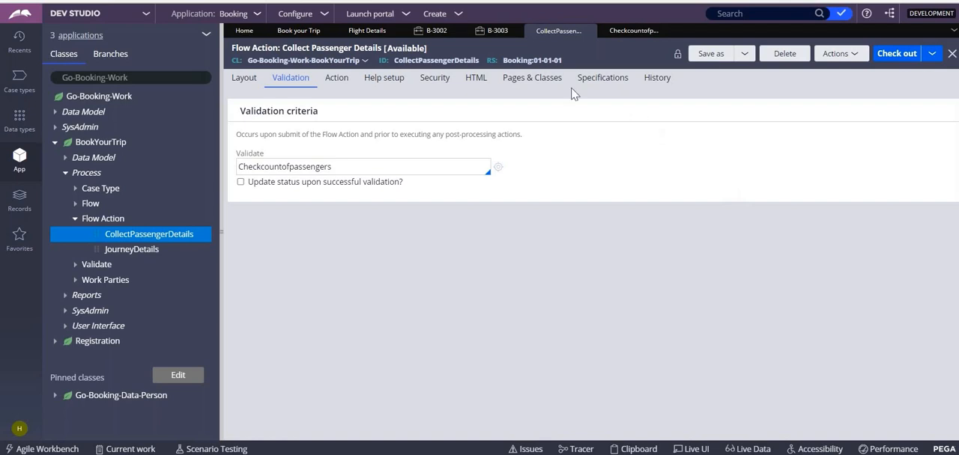
# - Create a Book your Trip case with destination Delhi, from date 1/31/2022 and 3 travellers
pyautogui.click(458, 15)
pyautogui.moveTo(525, 25)
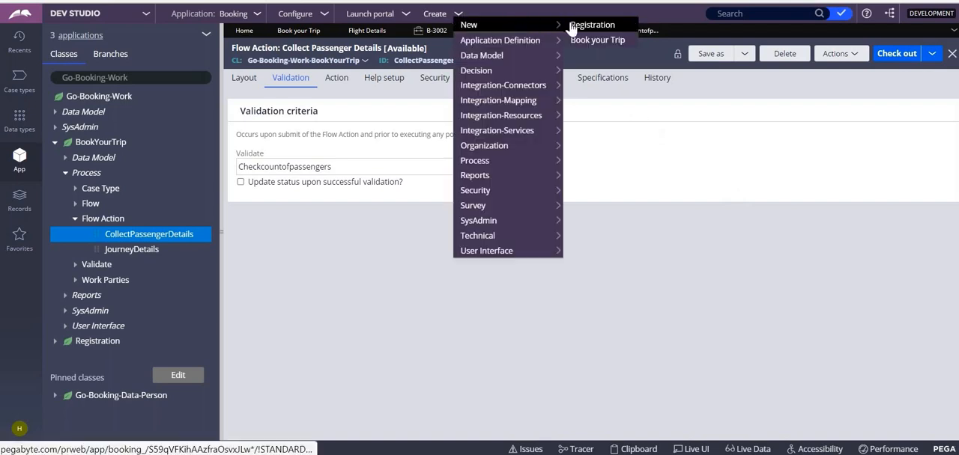
pyautogui.click(597, 41)
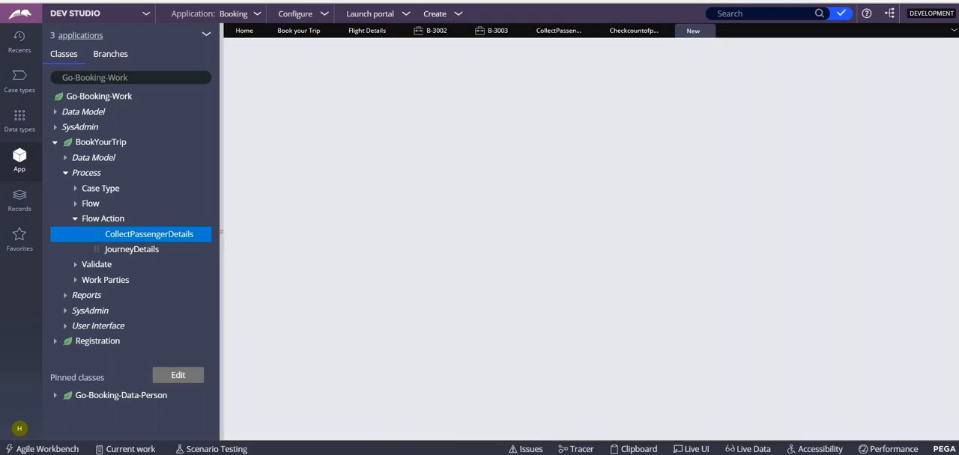
pyautogui.click(420, 197)
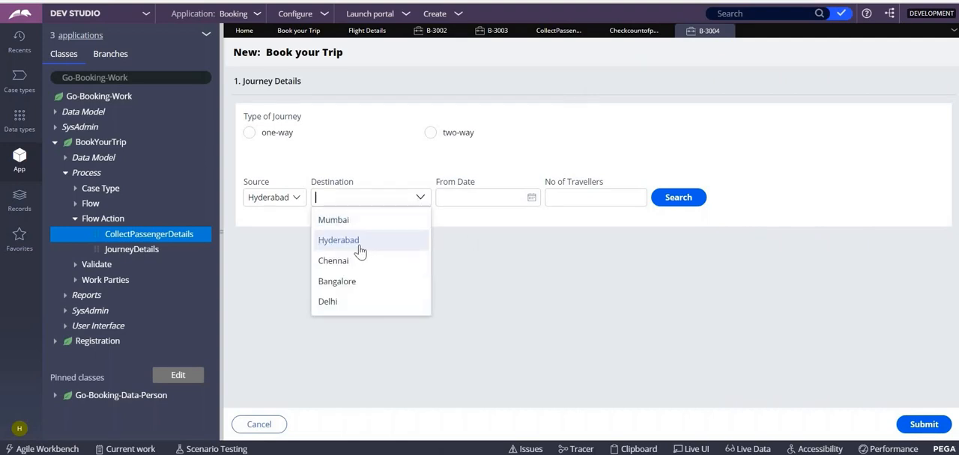
pyautogui.click(327, 306)
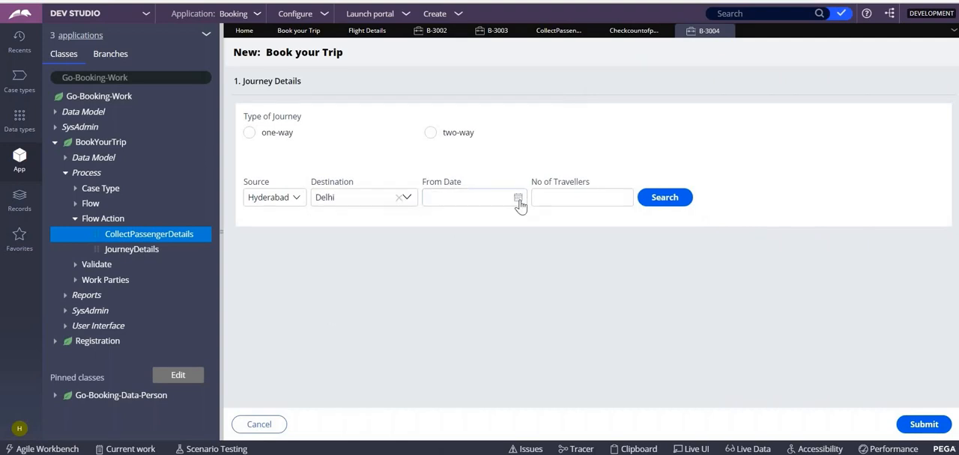
pyautogui.click(519, 198)
pyautogui.click(456, 329)
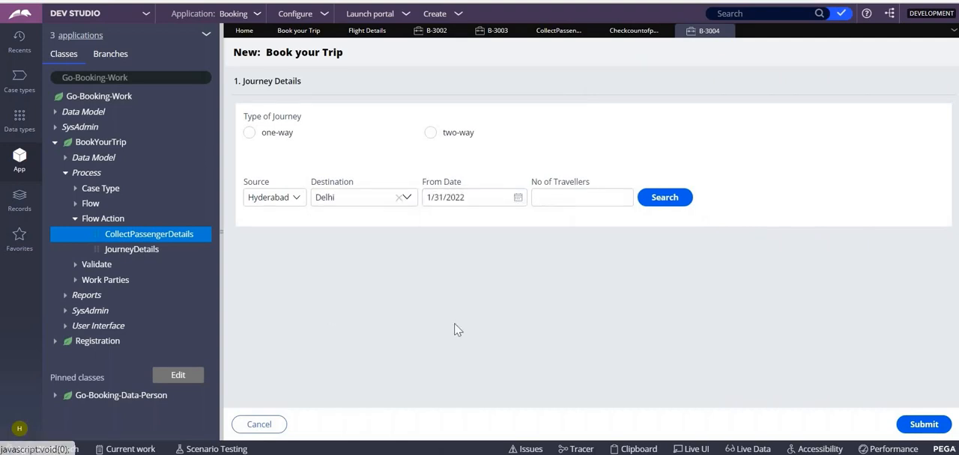
pyautogui.click(618, 193)
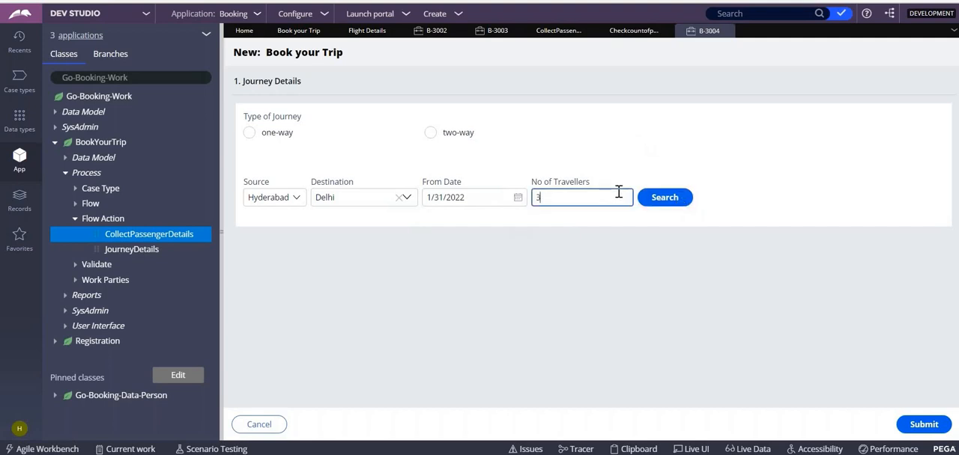
# - Search for and select flight j-11112, then submit the passenger details with only one passenger added
pyautogui.click(653, 197)
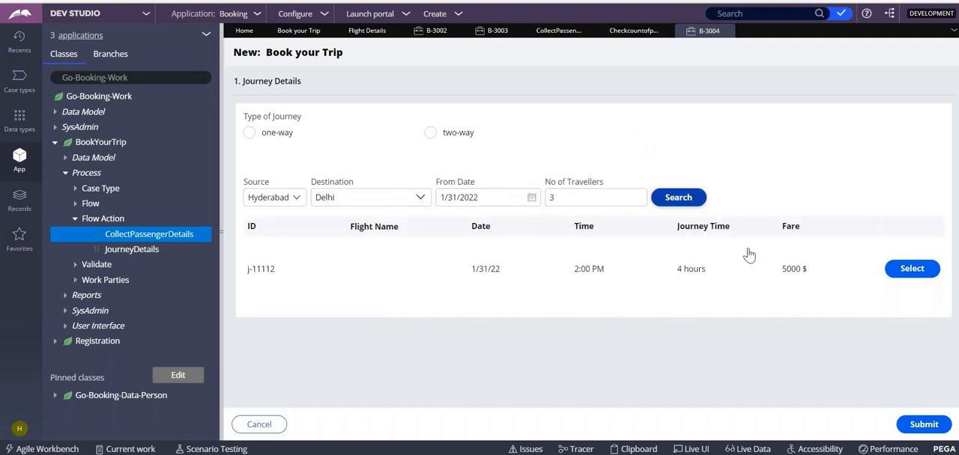
pyautogui.click(909, 269)
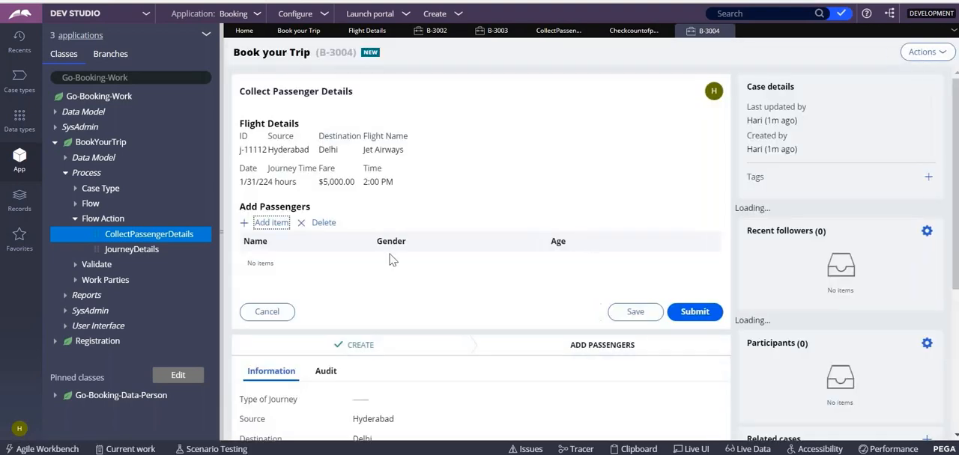
pyautogui.click(269, 223)
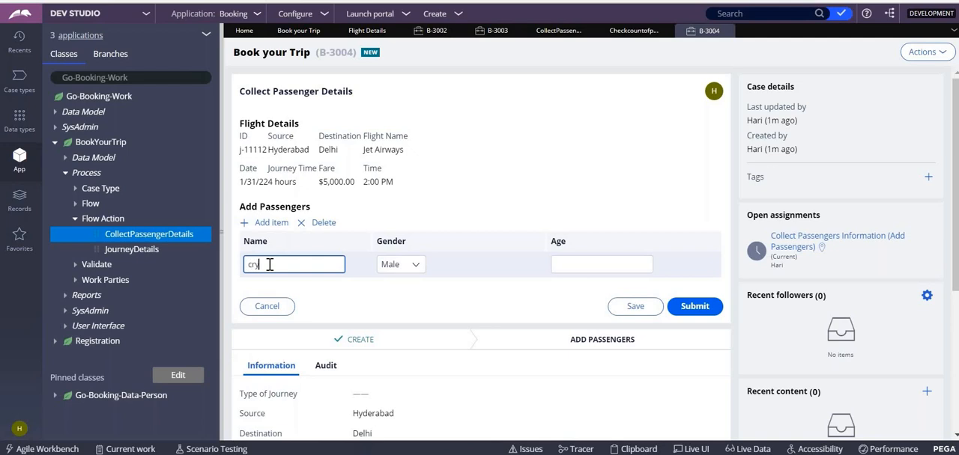
pyautogui.click(697, 307)
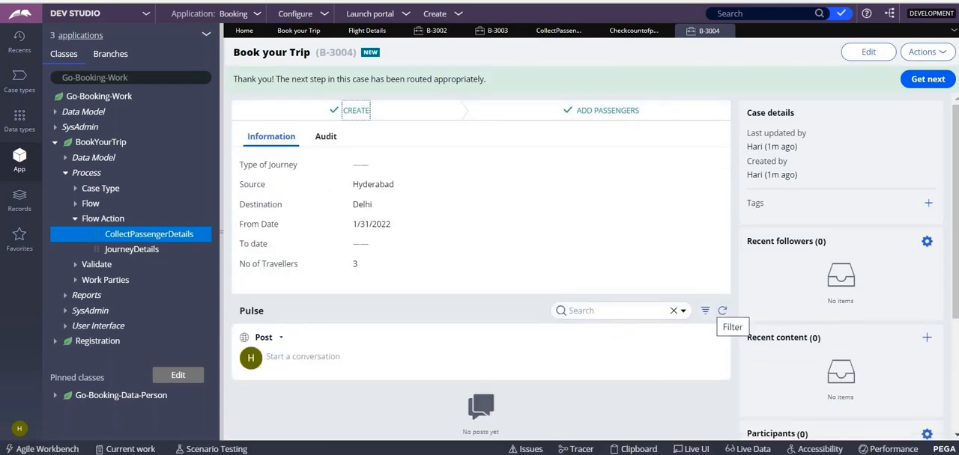
# - Examine the PassengersInfo entries under pyWorkPage in the Clipboard viewer and return to Dev Studio
pyautogui.click(638, 449)
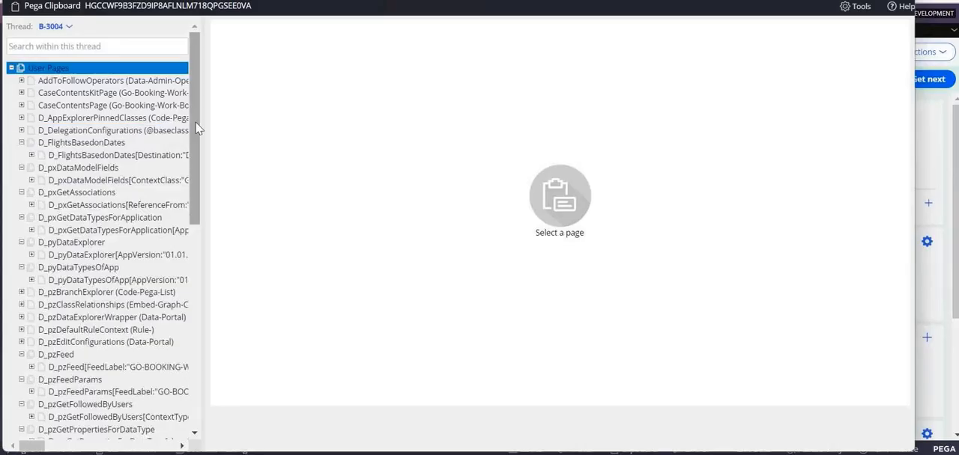
pyautogui.moveTo(195, 124); pyautogui.dragTo(247, 429)
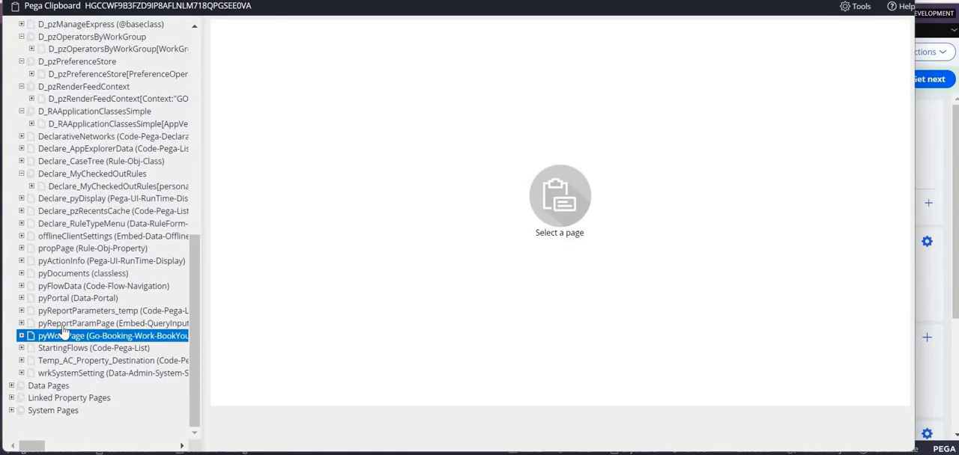
pyautogui.click(21, 335)
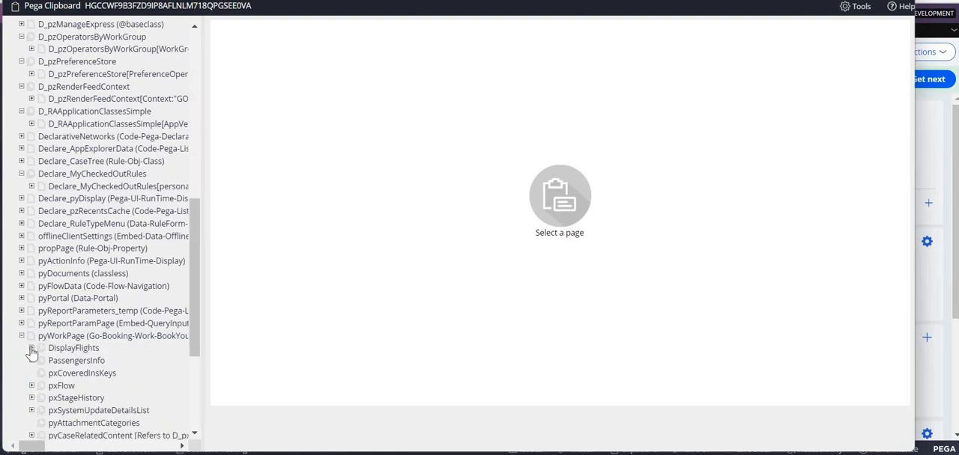
pyautogui.click(32, 360)
pyautogui.click(109, 374)
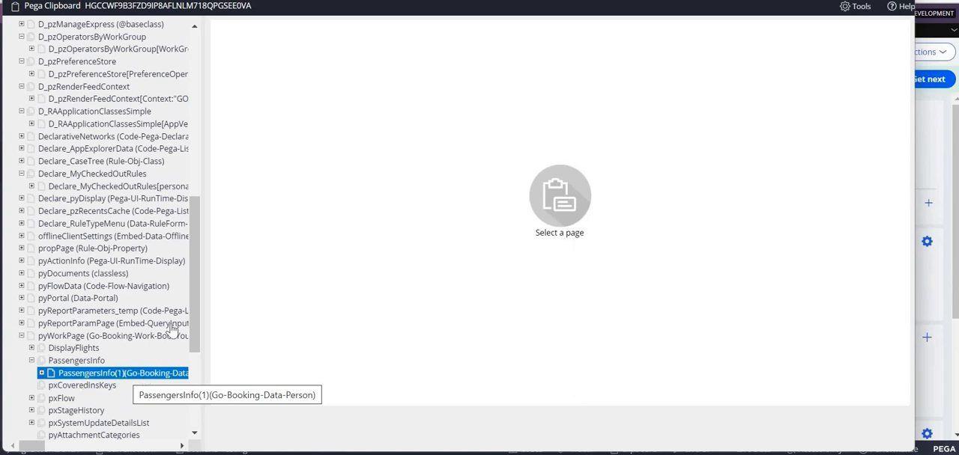
pyautogui.moveTo(430, 454)
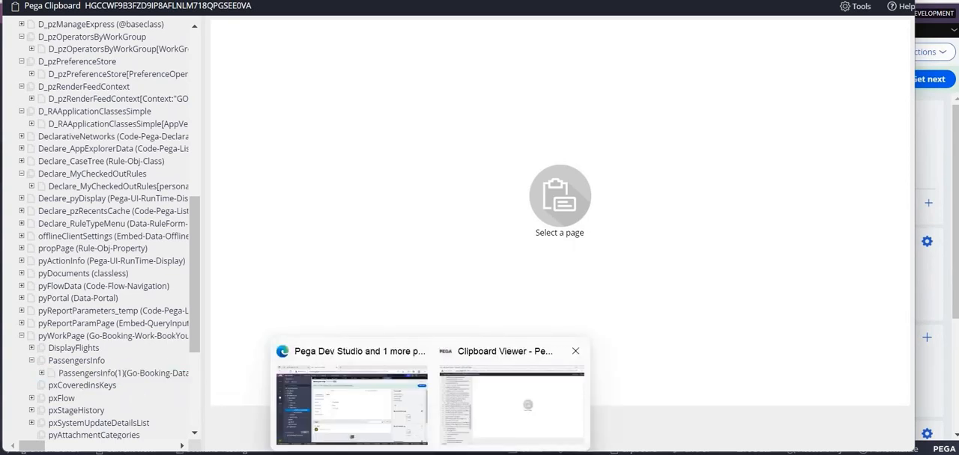
pyautogui.click(389, 397)
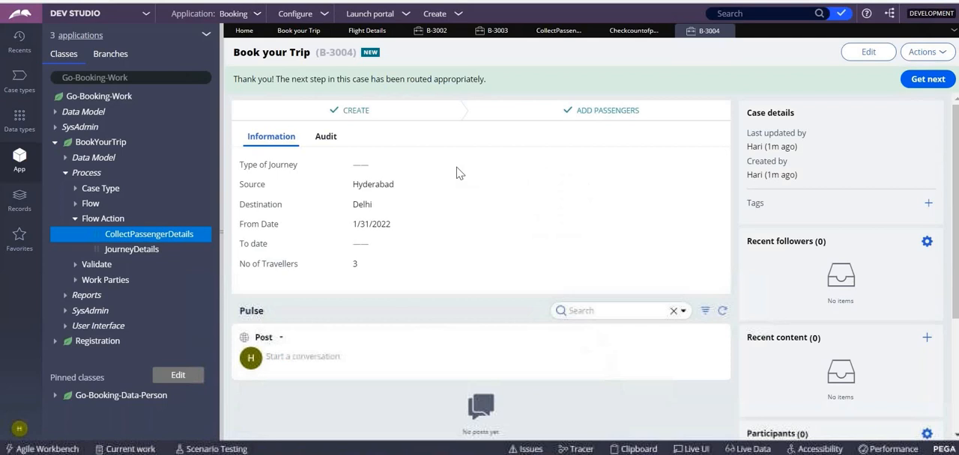
# - Change the relation in the Checkcountofpassengers rule's .PassengersInfo(1).Name condition to != and submit the validation conditions
pyautogui.click(625, 32)
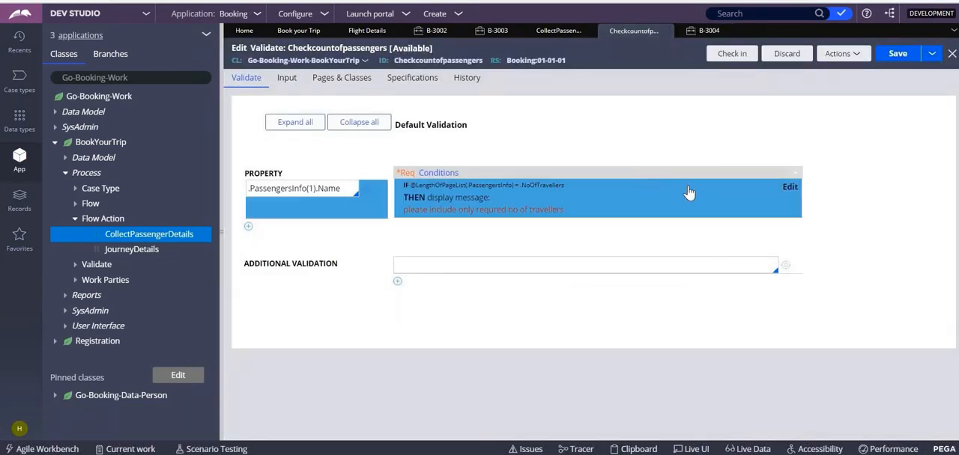
pyautogui.click(788, 188)
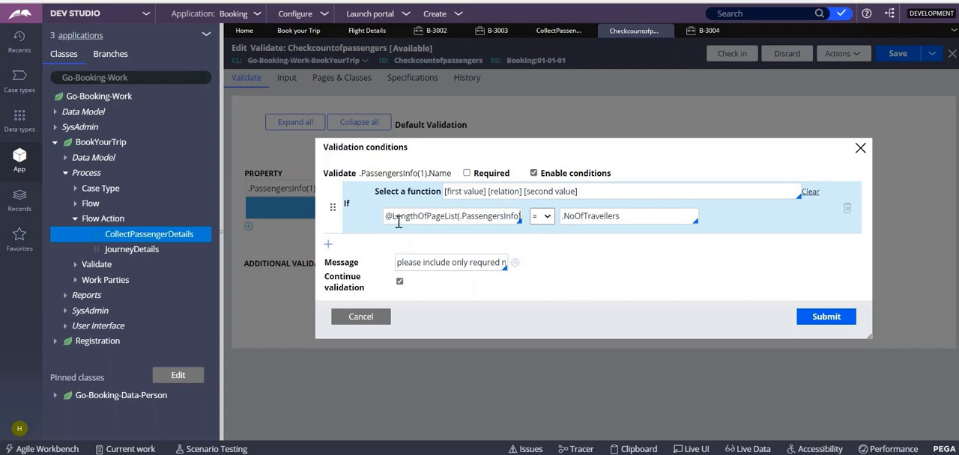
pyautogui.moveTo(455, 216); pyautogui.dragTo(389, 219)
pyautogui.click(448, 225)
pyautogui.moveTo(614, 217); pyautogui.dragTo(563, 221)
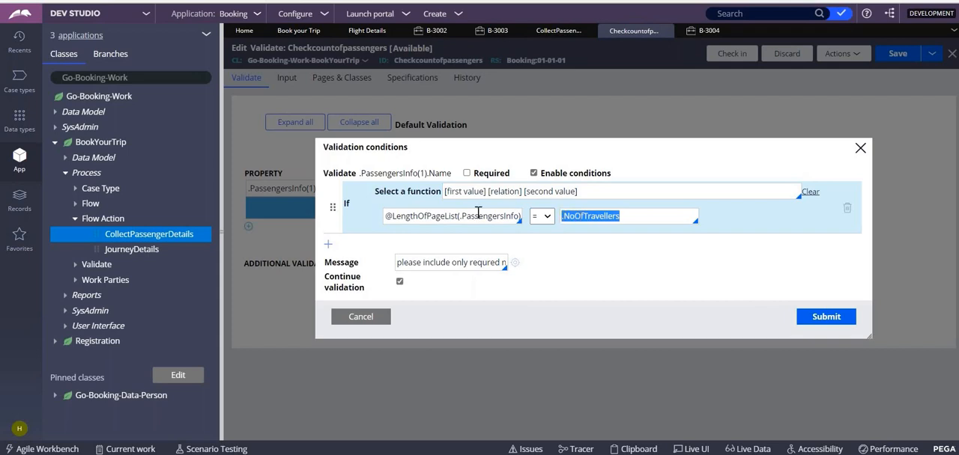
pyautogui.click(549, 219)
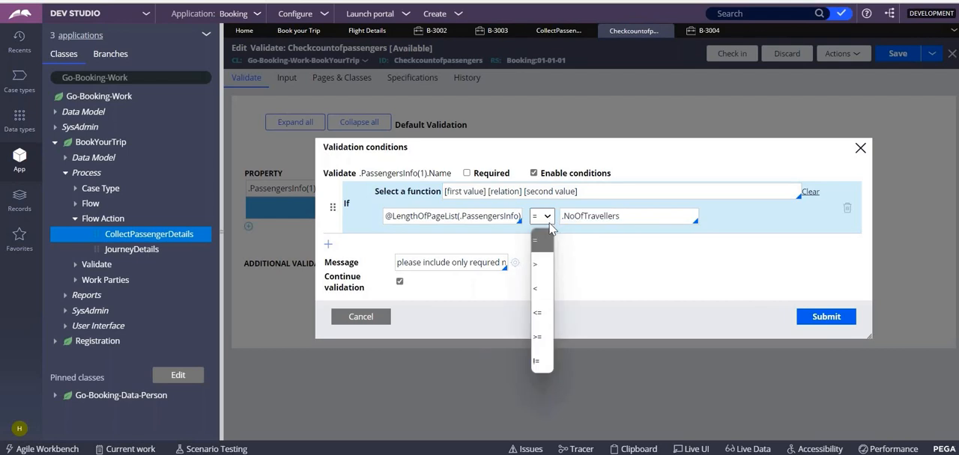
pyautogui.click(542, 364)
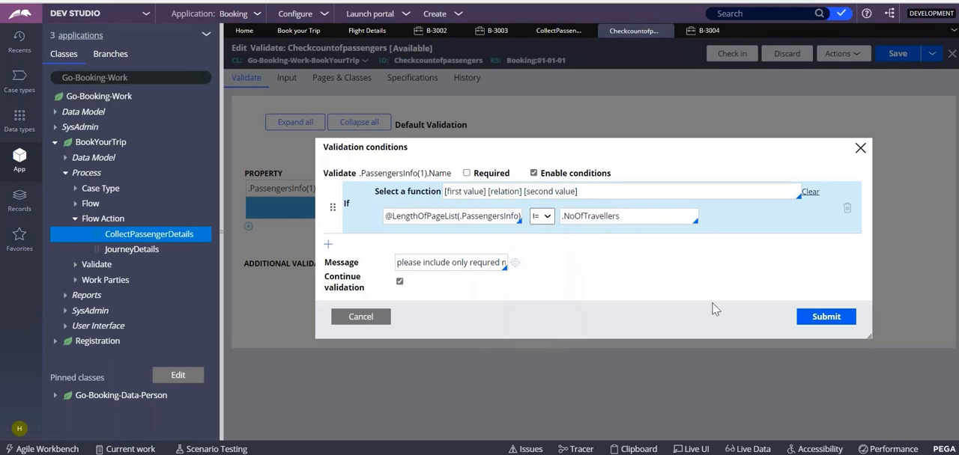
pyautogui.click(800, 322)
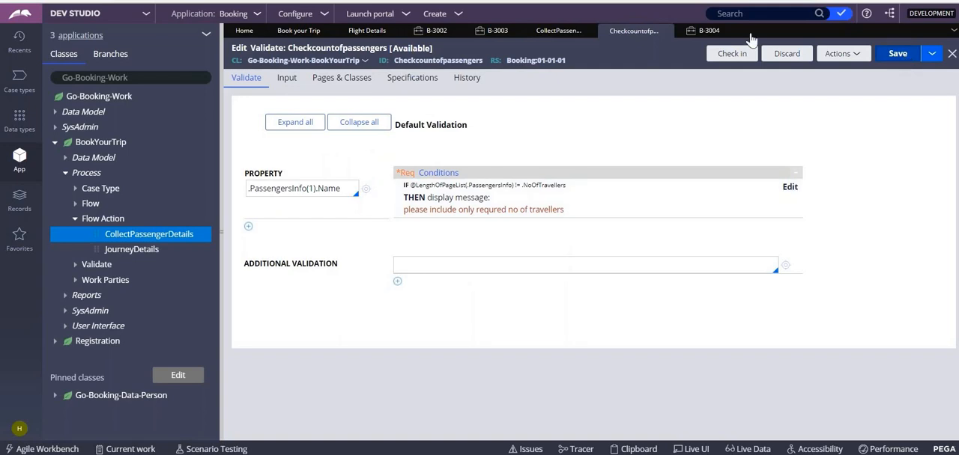
# - Create another Book your Trip case with destination Delhi, from date 1/31/2022 and 5 travellers
pyautogui.click(435, 14)
pyautogui.click(583, 40)
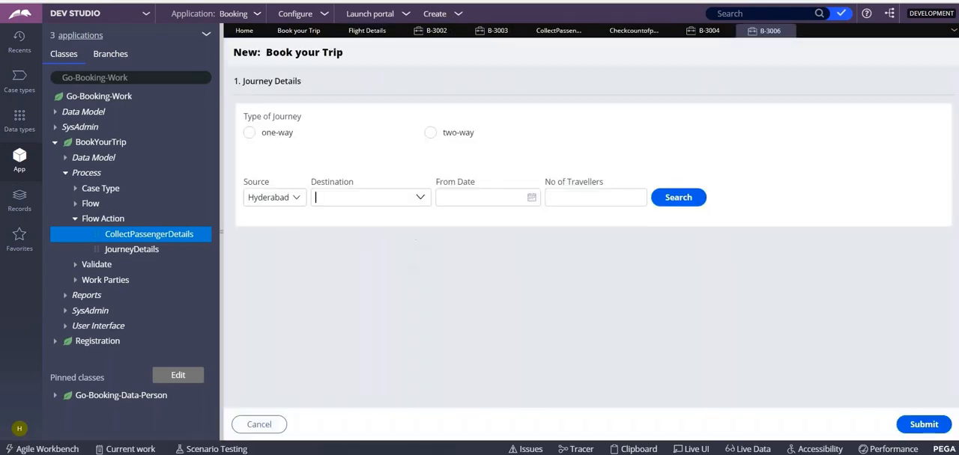
pyautogui.click(419, 197)
pyautogui.click(346, 300)
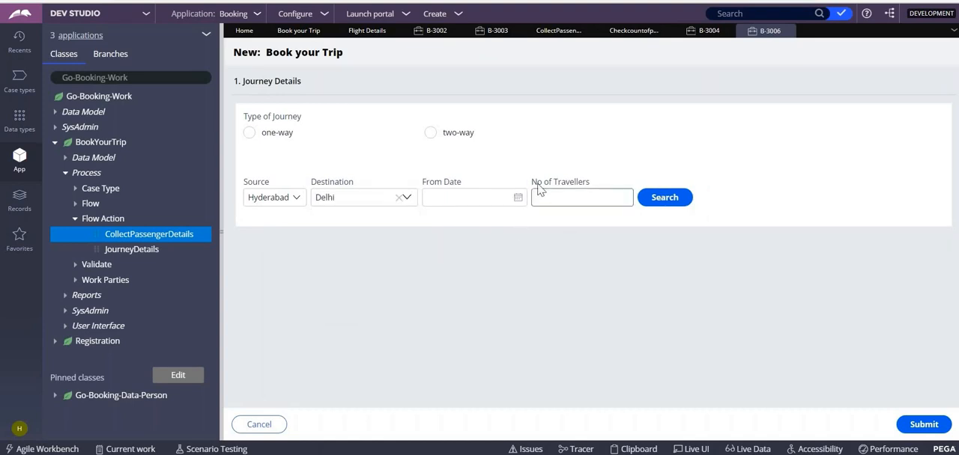
pyautogui.click(518, 197)
pyautogui.click(456, 328)
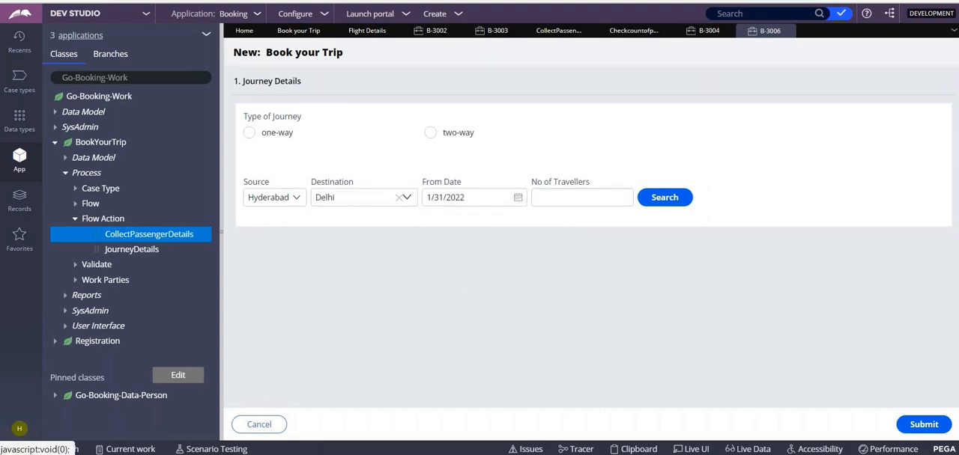
pyautogui.click(602, 197)
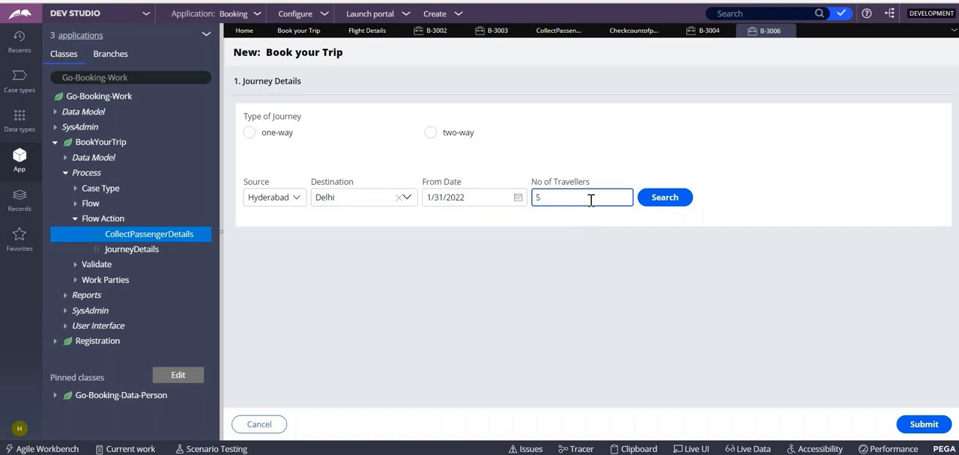
pyautogui.write('5')
# - Search for and select flight j-11112, then submit the passenger details with only one passenger, 2345
pyautogui.click(664, 197)
pyautogui.click(912, 269)
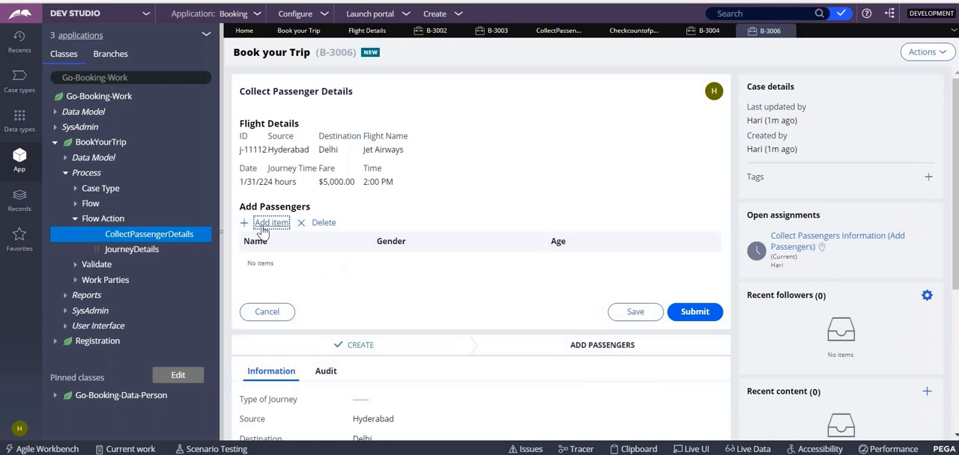
pyautogui.click(263, 222)
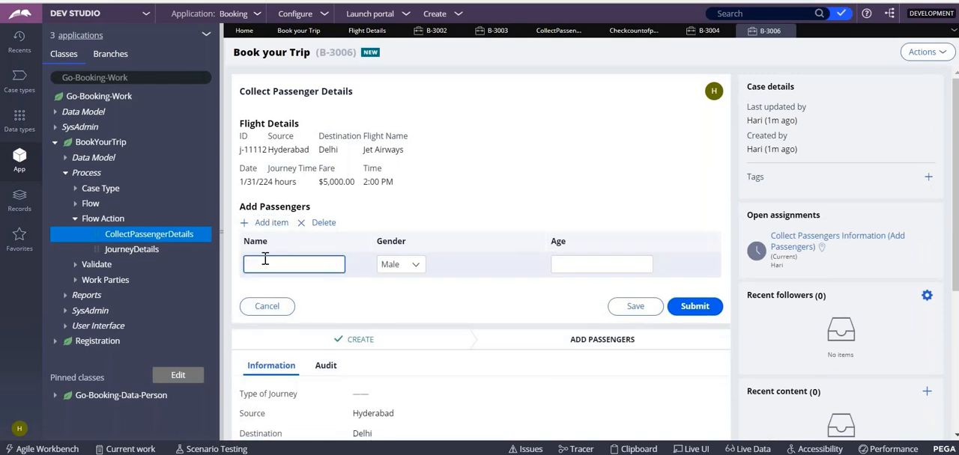
pyautogui.click(686, 307)
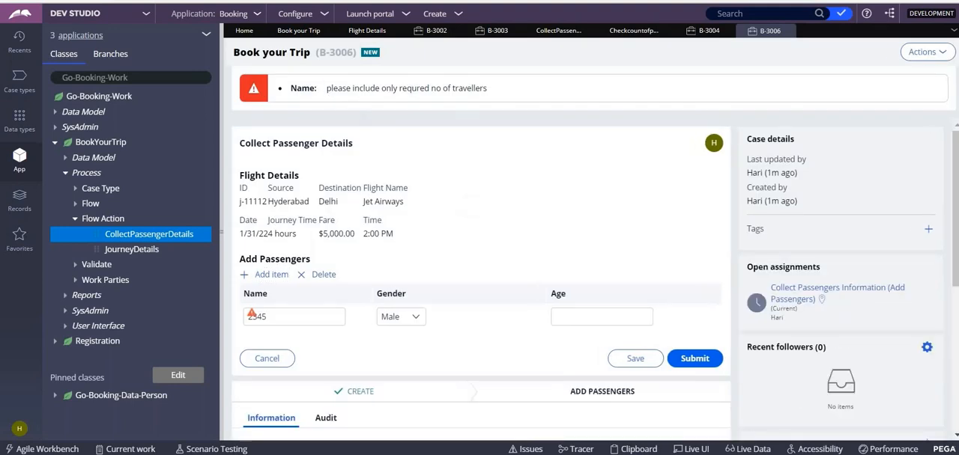
pyautogui.moveTo(324, 87); pyautogui.dragTo(502, 91)
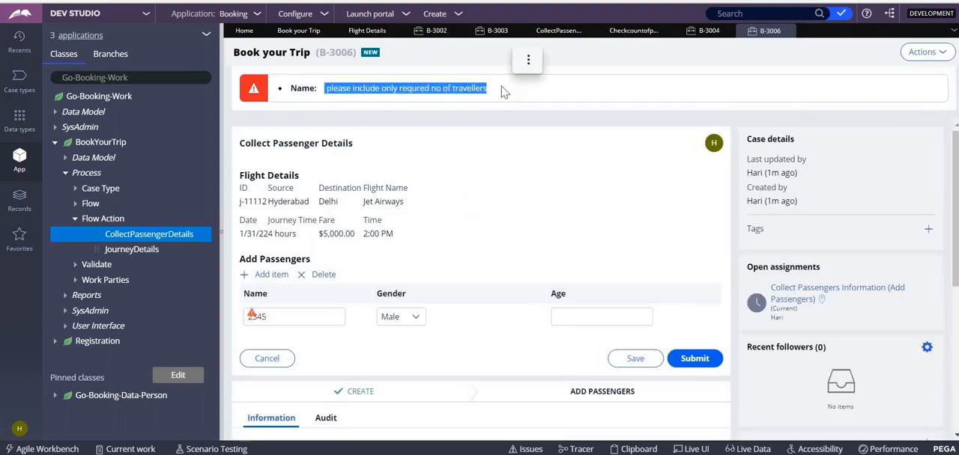
# - Add three more passengers named tr, ytre and treds, and submit the passenger details with four passengers
pyautogui.click(264, 274)
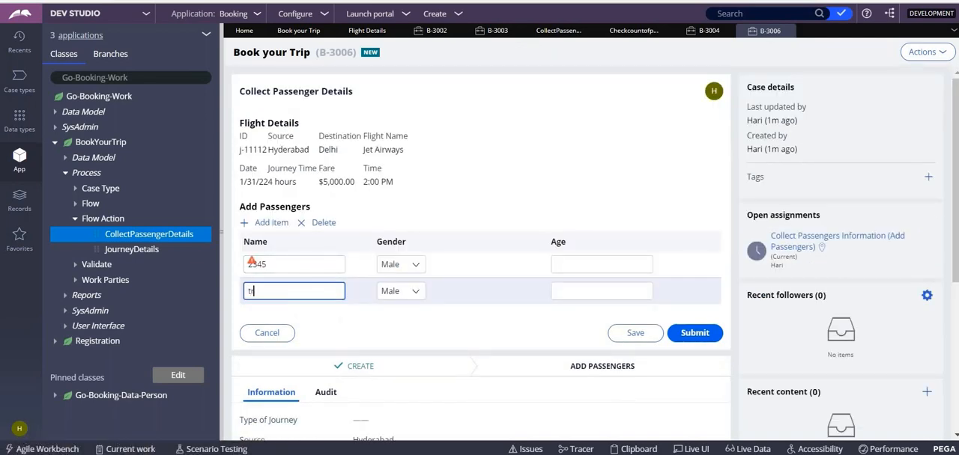
pyautogui.click(262, 223)
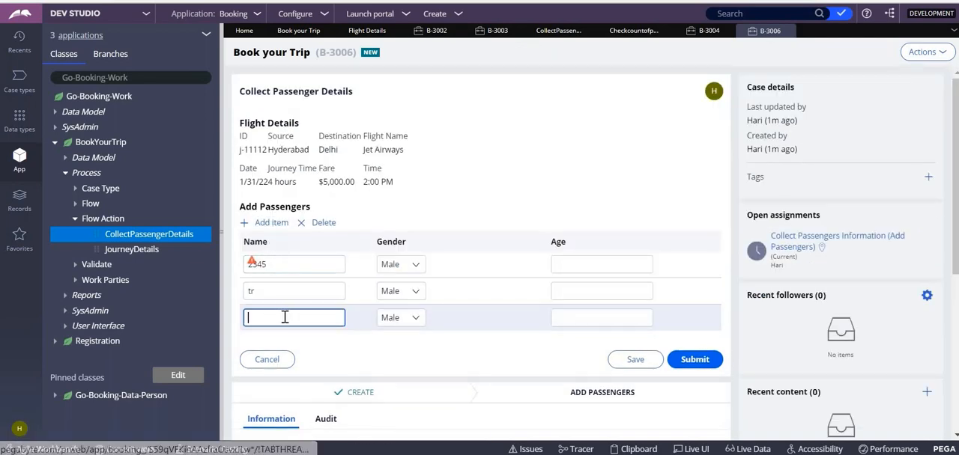
pyautogui.write('ytre')
pyautogui.click(266, 222)
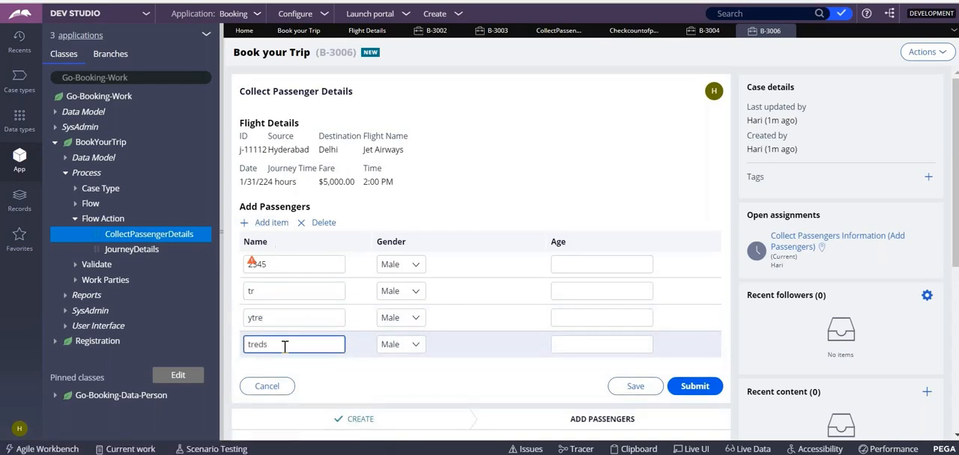
pyautogui.click(694, 387)
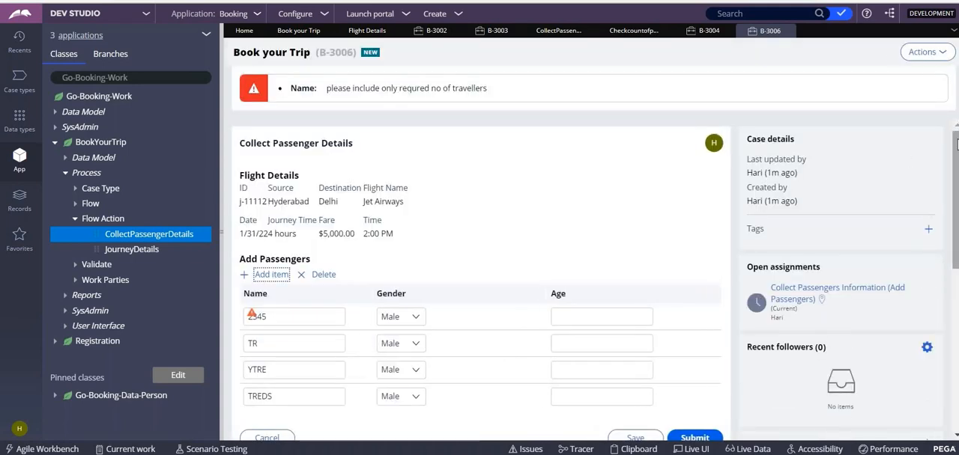
# - Add a fifth passenger named gfds and submit the passenger details
pyautogui.scroll(-3, 955, 127)
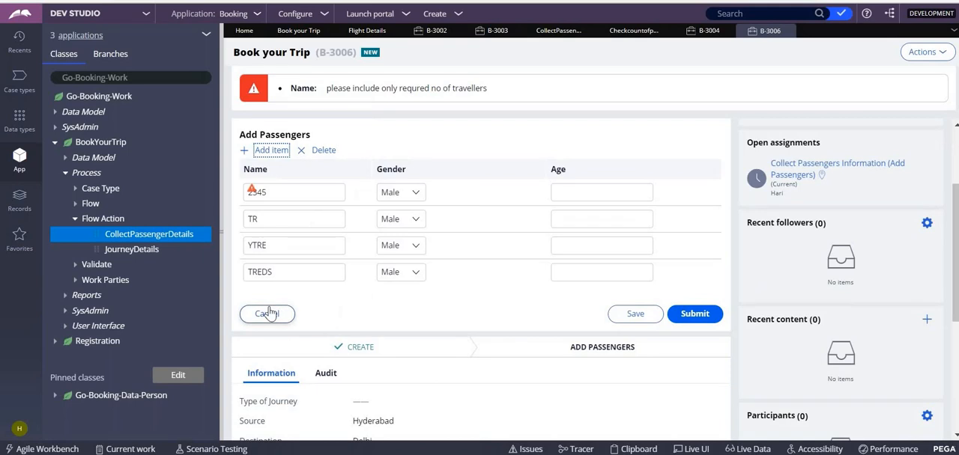
pyautogui.click(271, 150)
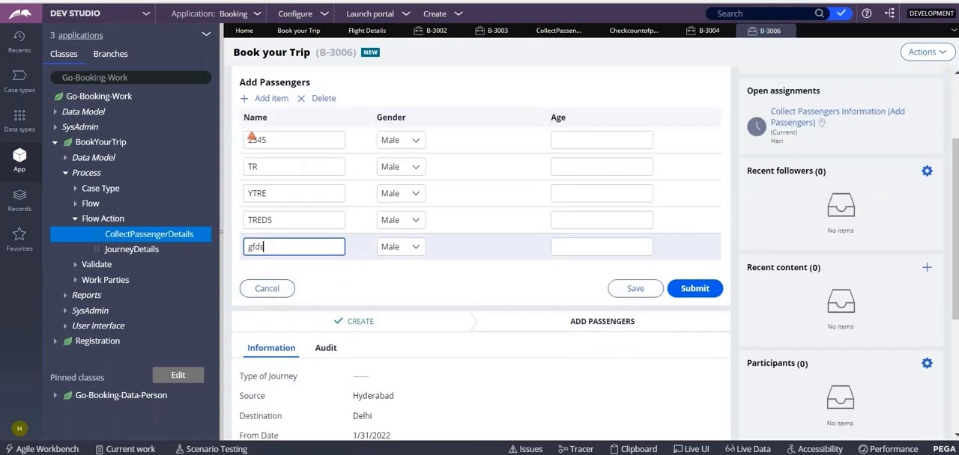
pyautogui.click(694, 288)
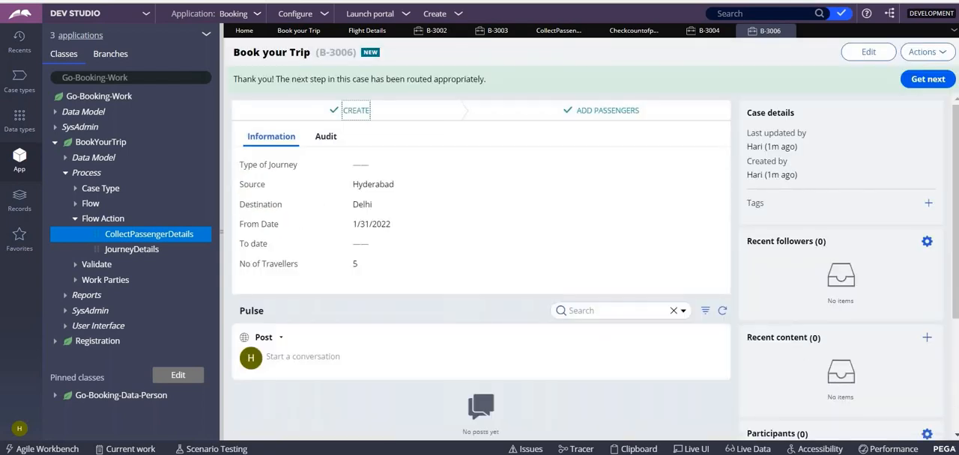
# - Examine the PassengersInfo entries under pyWorkPage in the Clipboard viewer, close it and return to the Checkcountofpassengers validate rule
pyautogui.click(636, 450)
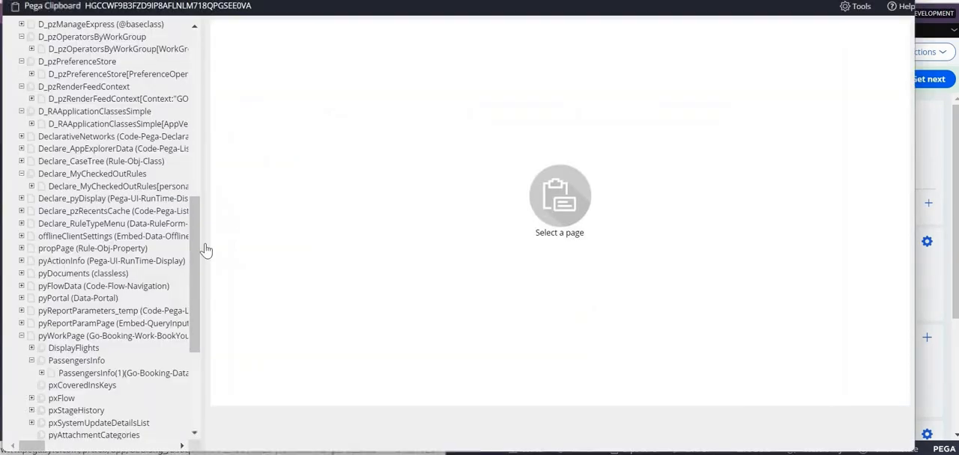
pyautogui.moveTo(197, 225); pyautogui.dragTo(210, 419)
pyautogui.click(22, 337)
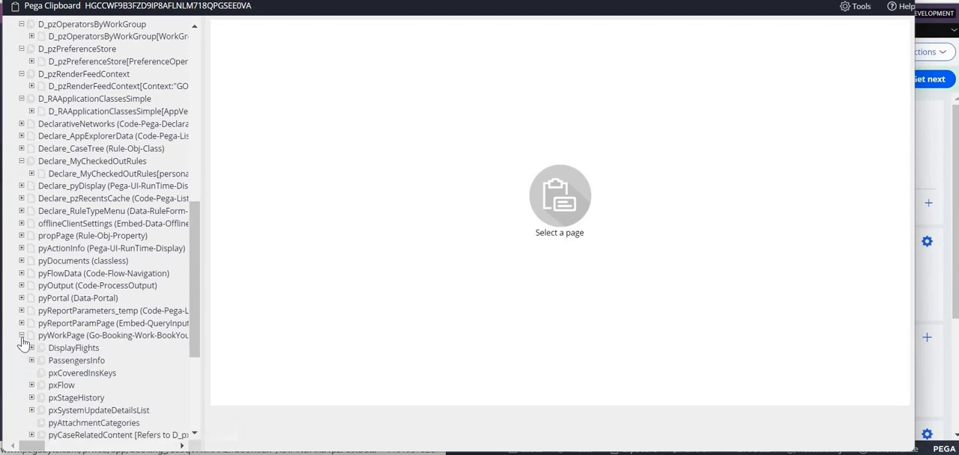
pyautogui.moveTo(197, 325); pyautogui.dragTo(200, 346)
pyautogui.scroll(-2, 199, 345)
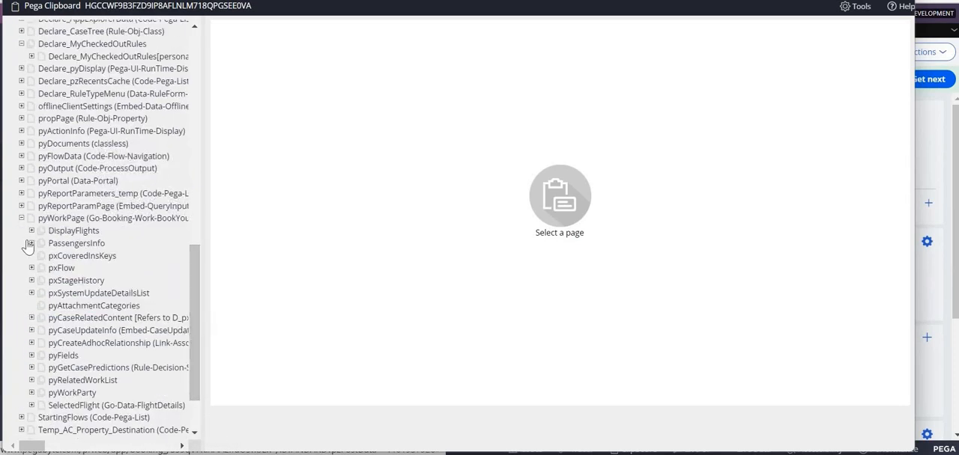
pyautogui.click(31, 244)
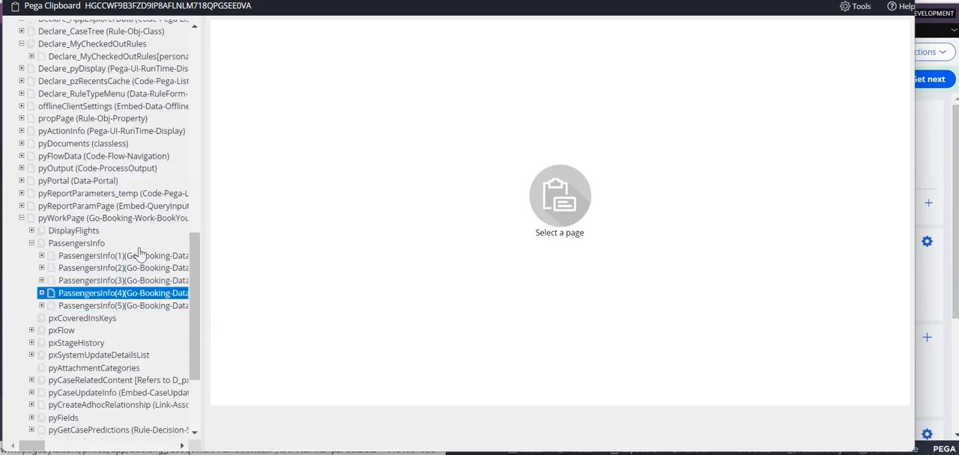
pyautogui.click(128, 256)
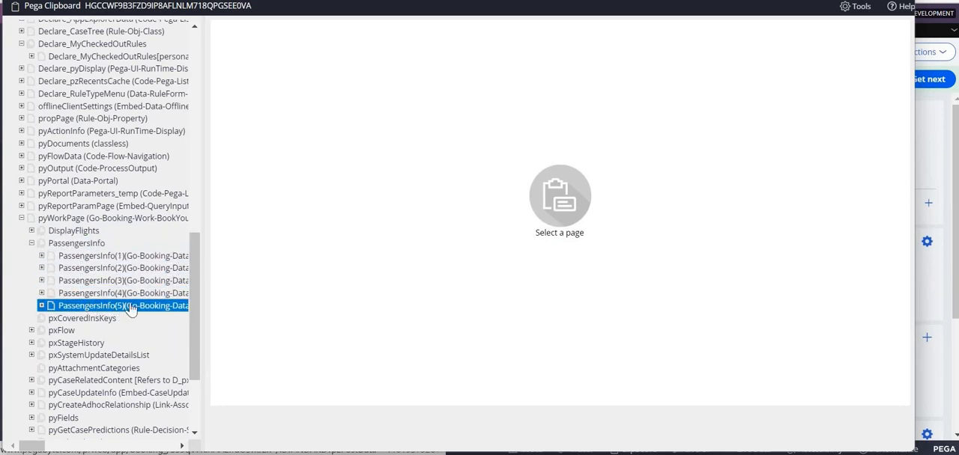
pyautogui.moveTo(252, 0); pyautogui.dragTo(268, 107)
pyautogui.click(914, 101)
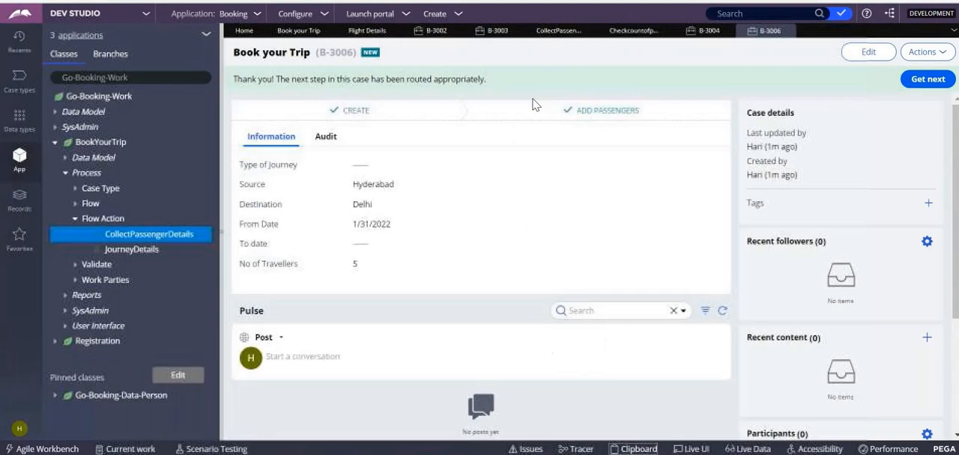
pyautogui.click(633, 31)
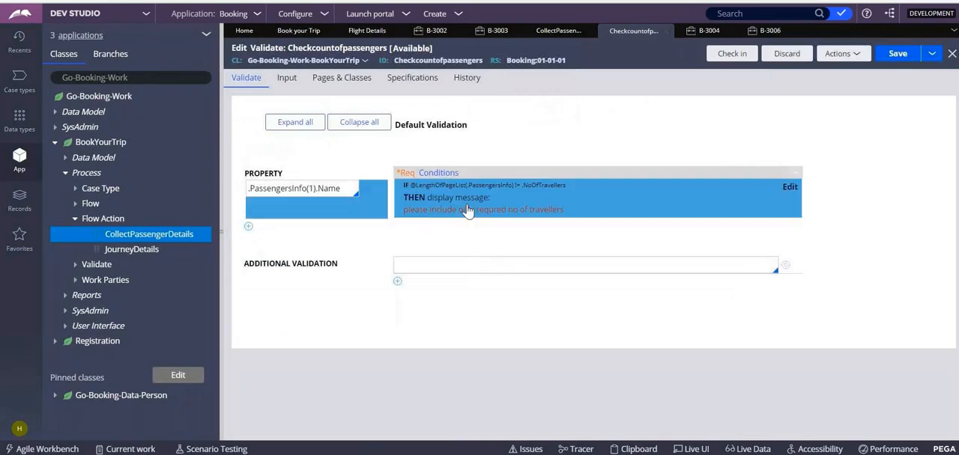